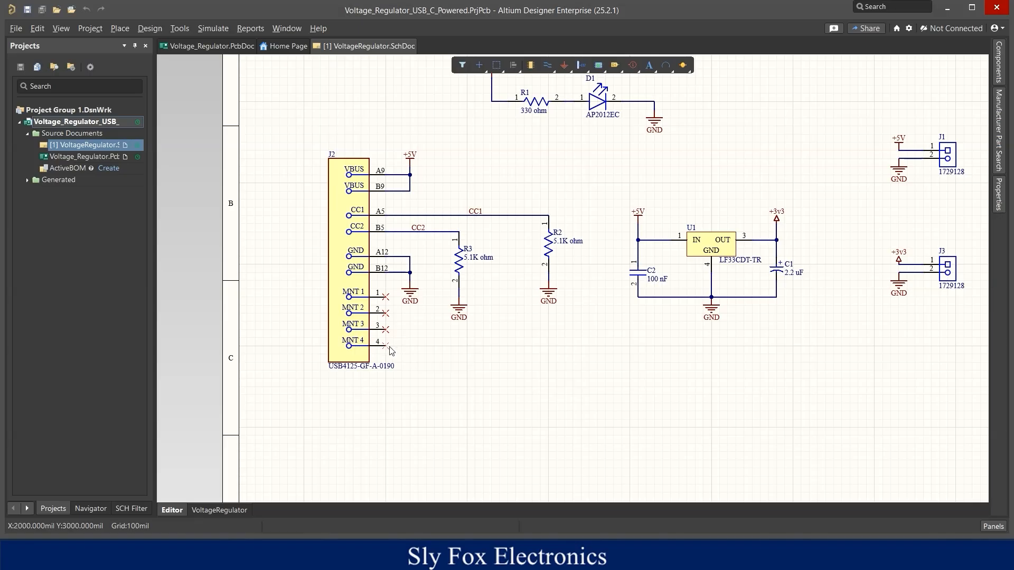
- Check the available schematic directives, including Generic No ERC, and inspect the unconnected MNT pins of connector J2
click(633, 66)
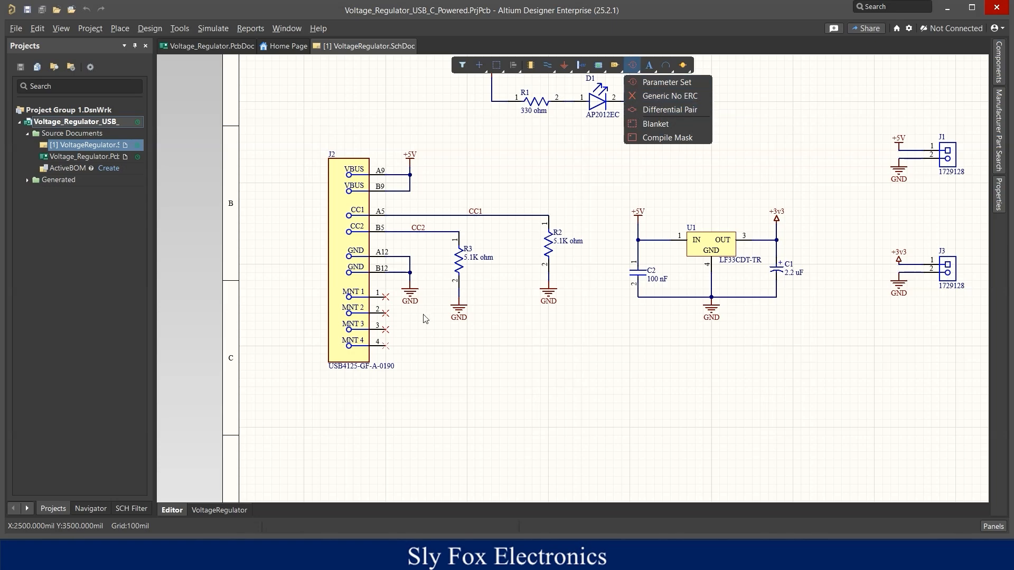
click(414, 336)
ctrl+scroll(407, 341, up, 2)
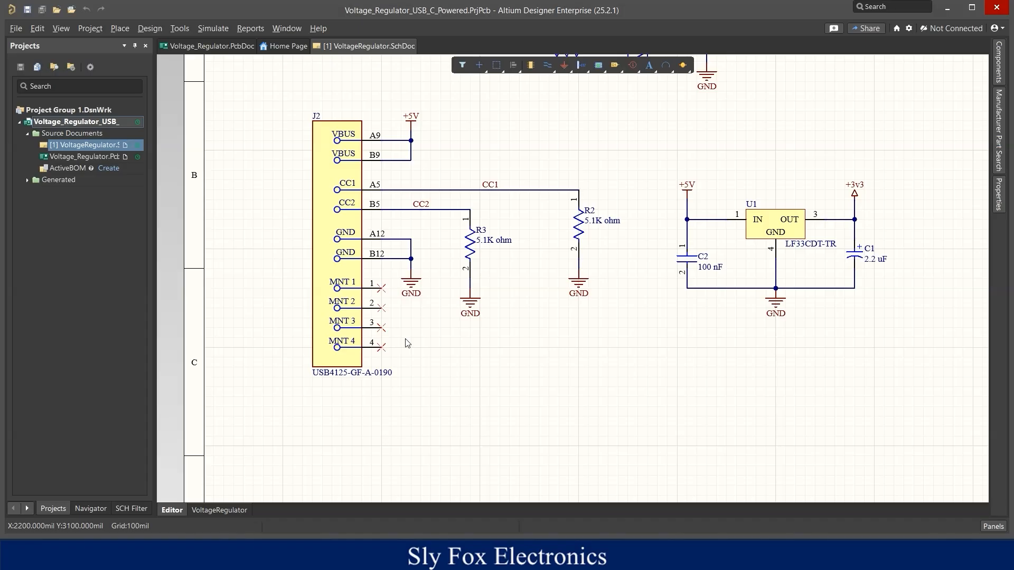
scroll(402, 353, up, 2)
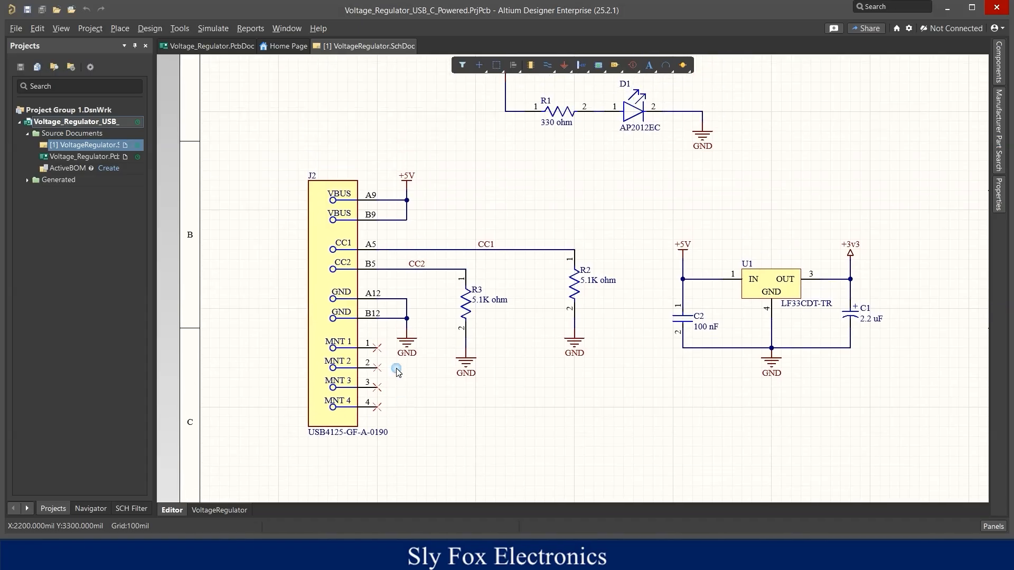
ctrl+scroll(349, 216, up, 1)
ctrl+scroll(349, 217, up, 1)
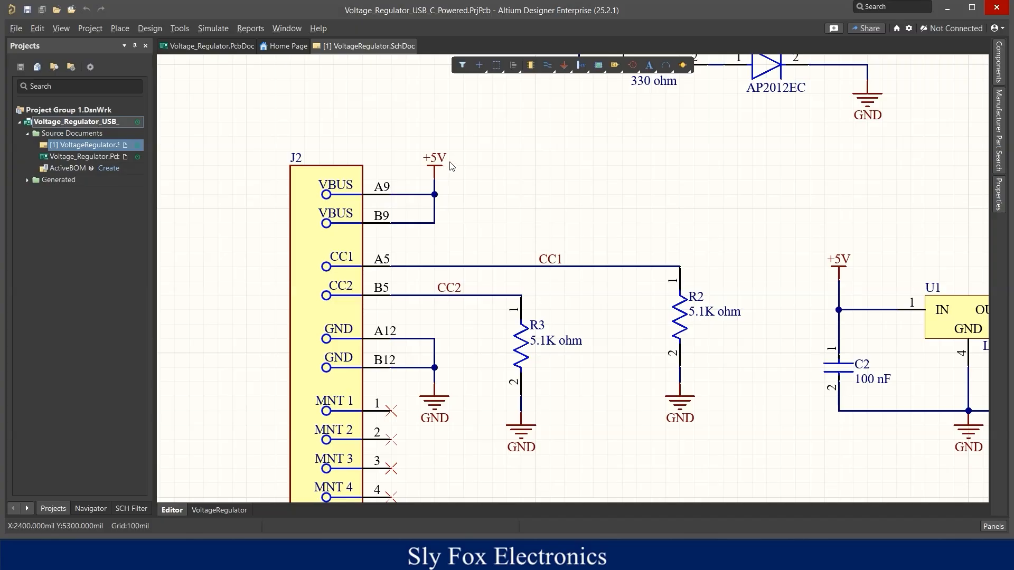
- Examine the power, ground and CC wiring of connector J2 and the R1 and D1 LED circuit
ctrl+scroll(452, 167, down, 2)
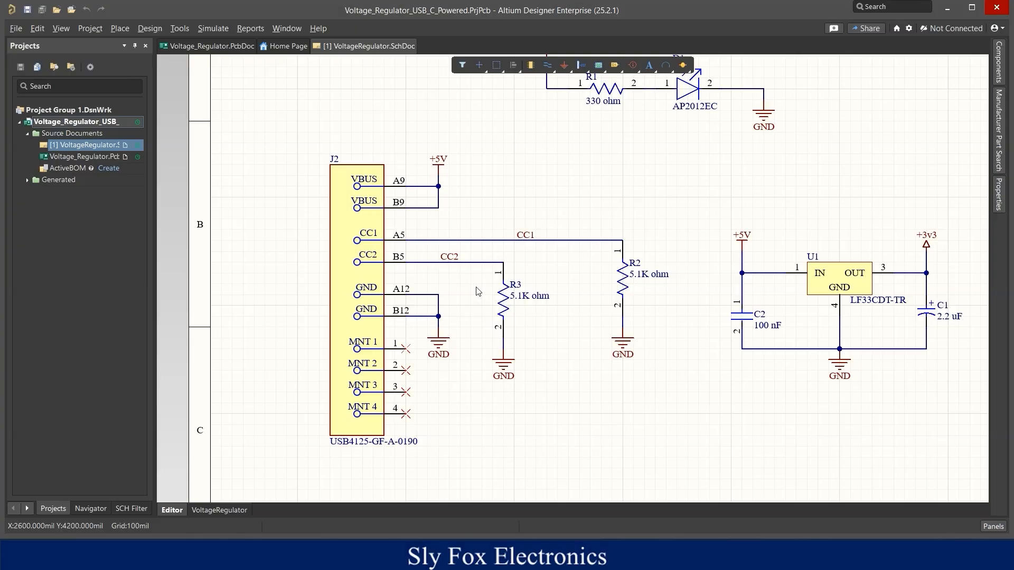
ctrl+scroll(477, 291, down, 2)
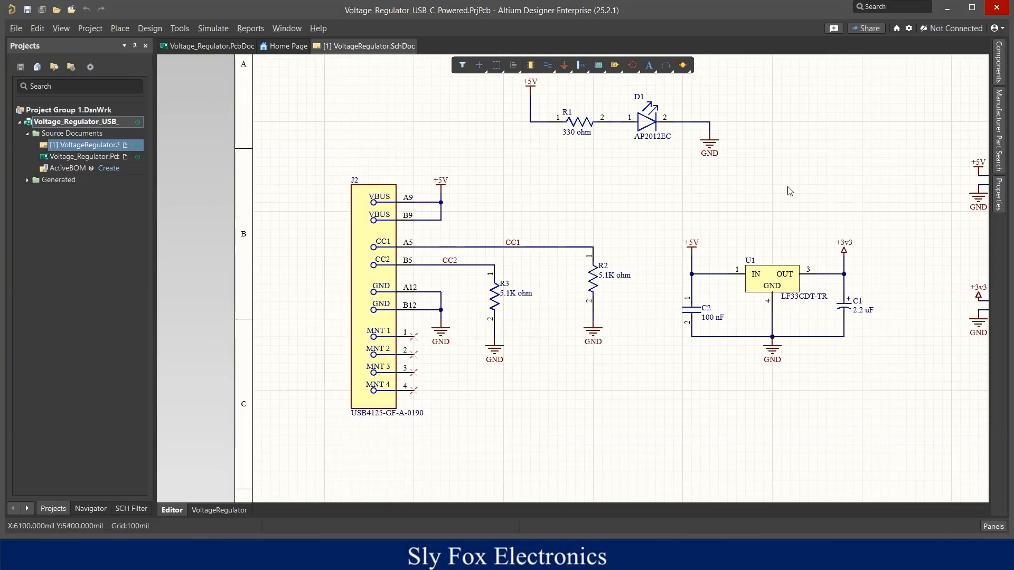
ctrl+scroll(691, 198, down, 1)
shift+scroll(691, 198, right, 2)
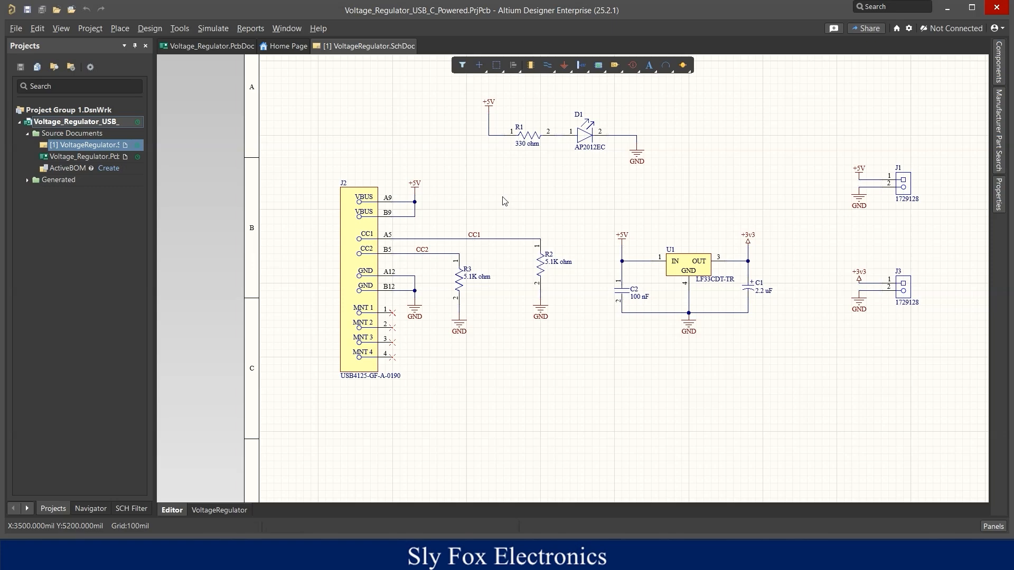
ctrl+scroll(443, 217, up, 2)
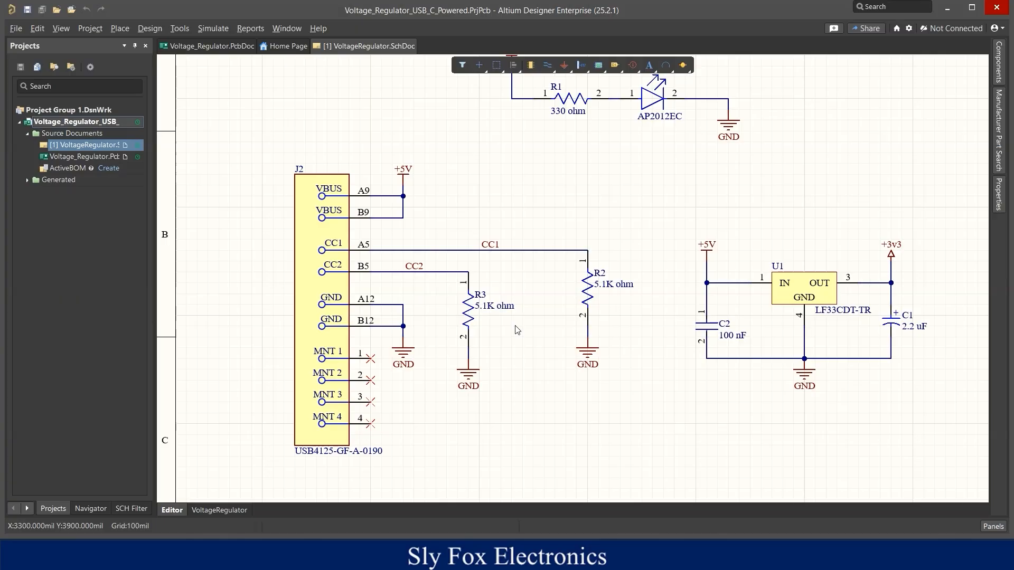
ctrl+scroll(503, 183, down, 1)
right_drag(529, 178, 448, 253)
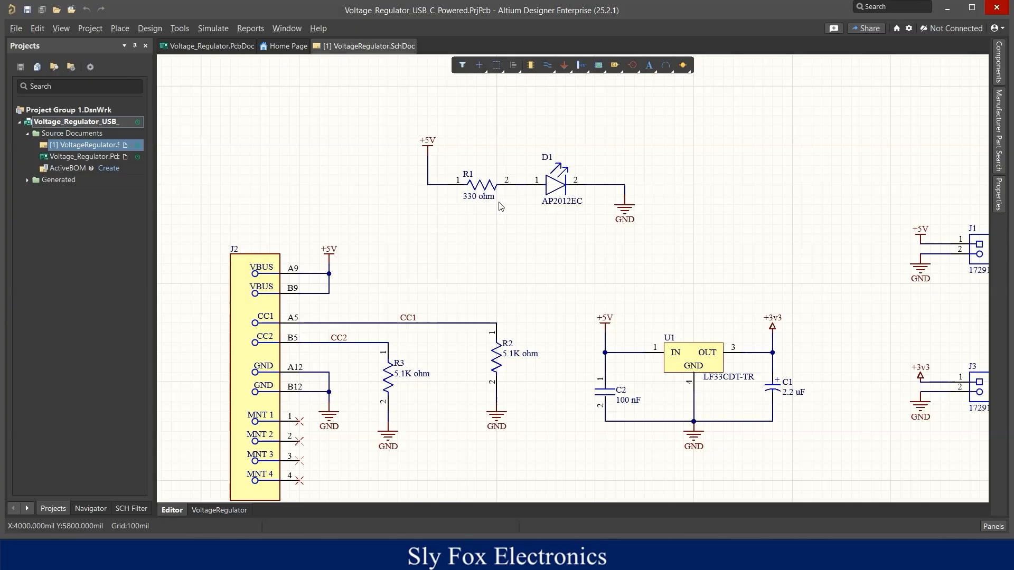
right_drag(377, 303, 381, 268)
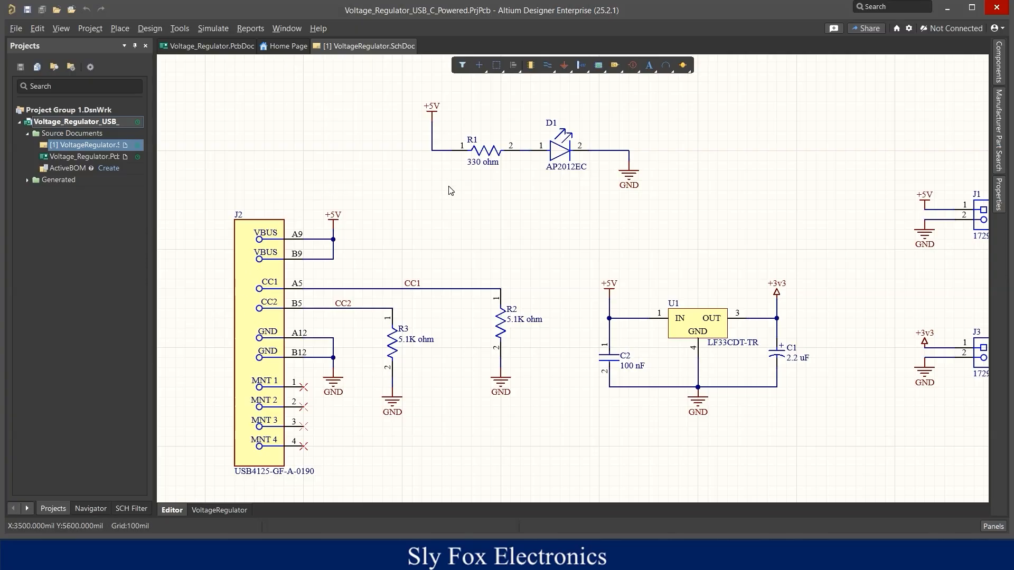
right_drag(475, 174, 427, 188)
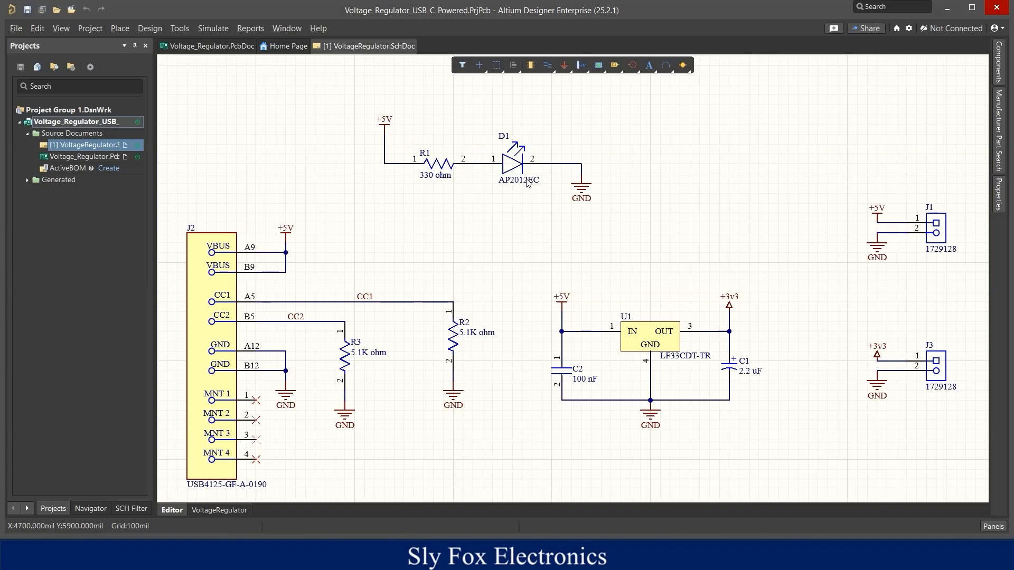
- Examine regulator U1 with capacitors C1 and C2, and the wiring of output connectors J1 and J3
right_drag(620, 217, 477, 104)
ctrl+scroll(490, 183, up, 1)
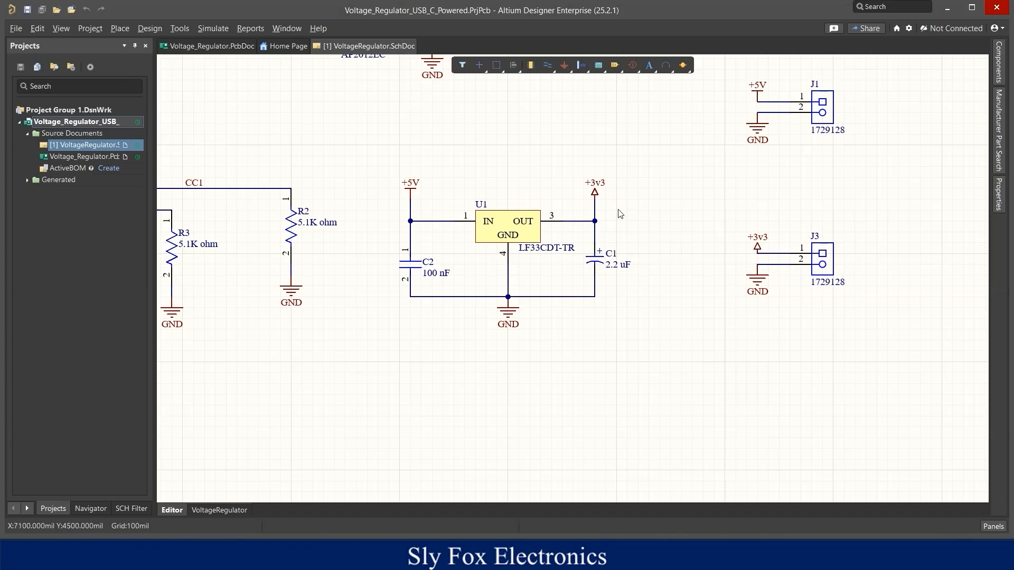
ctrl+scroll(619, 192, down, 2)
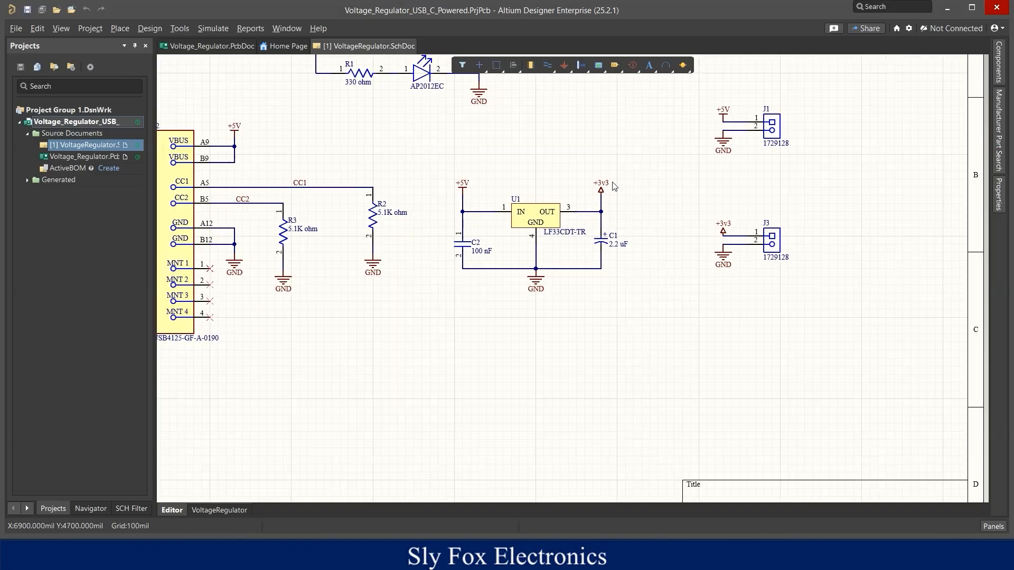
ctrl+scroll(614, 186, down, 2)
ctrl+scroll(562, 205, up, 3)
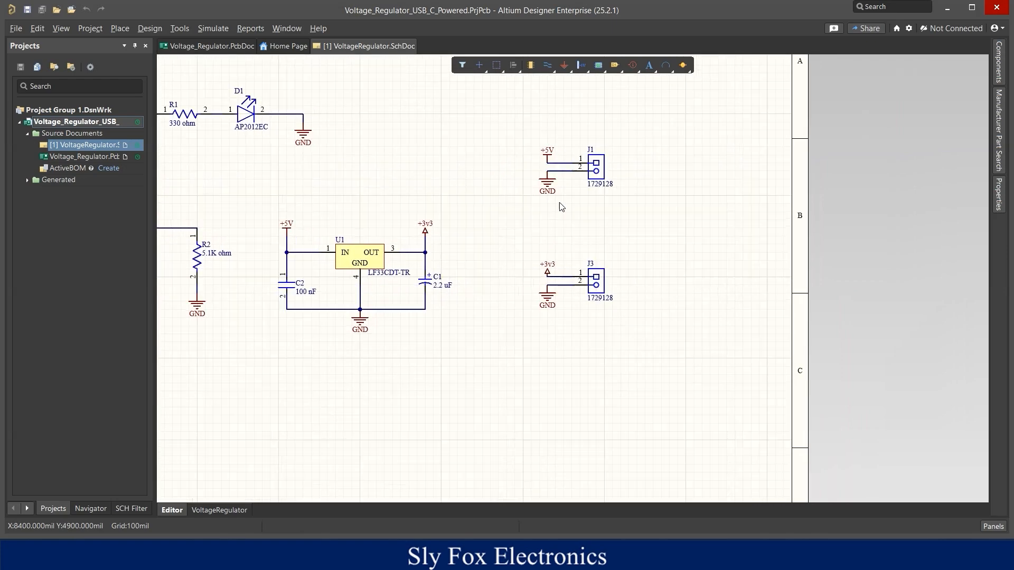
ctrl+scroll(560, 206, up, 1)
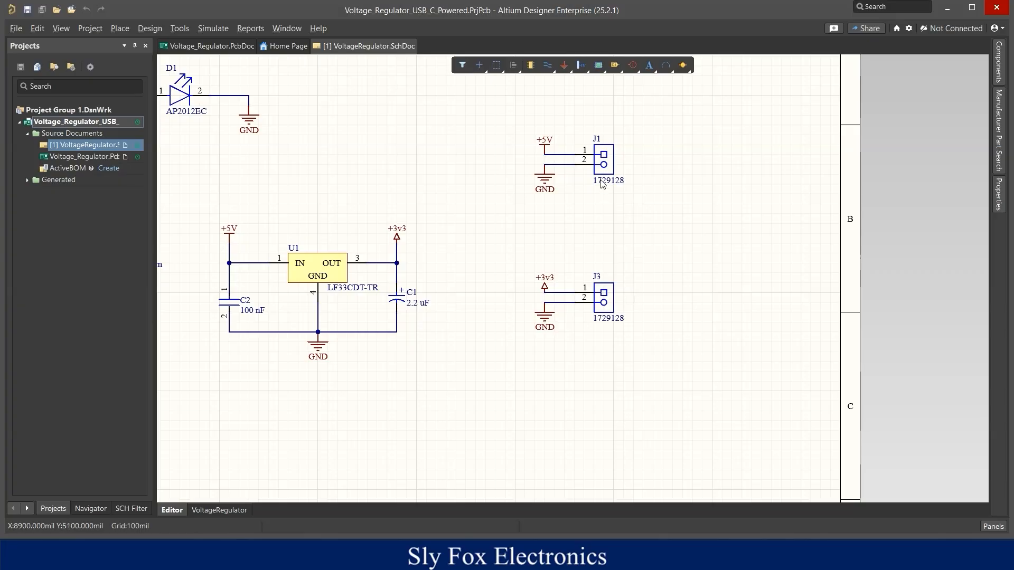
ctrl+scroll(602, 184, up, 1)
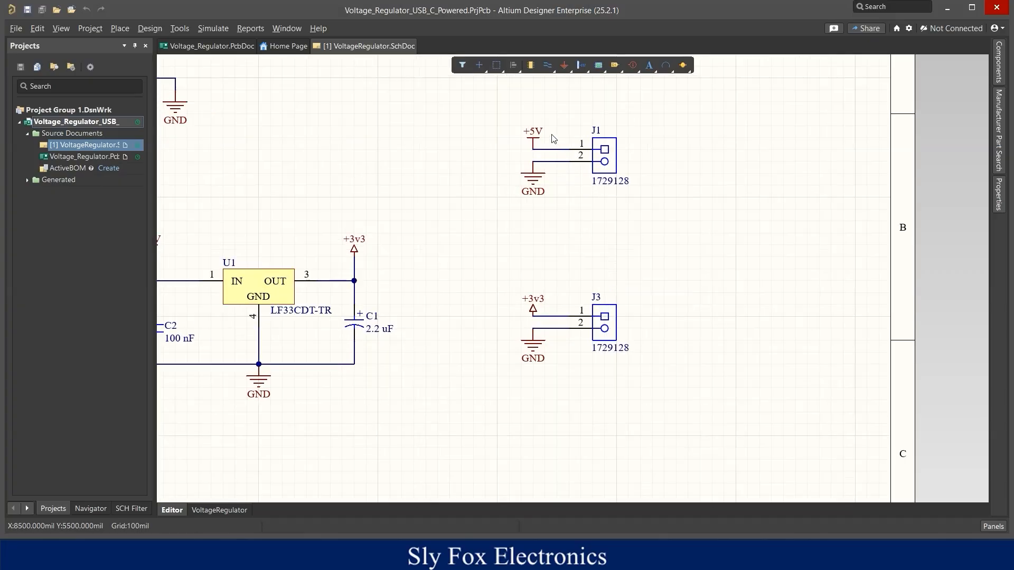
ctrl+scroll(561, 207, down, 1)
right_drag(561, 207, 561, 187)
ctrl+scroll(562, 233, up, 2)
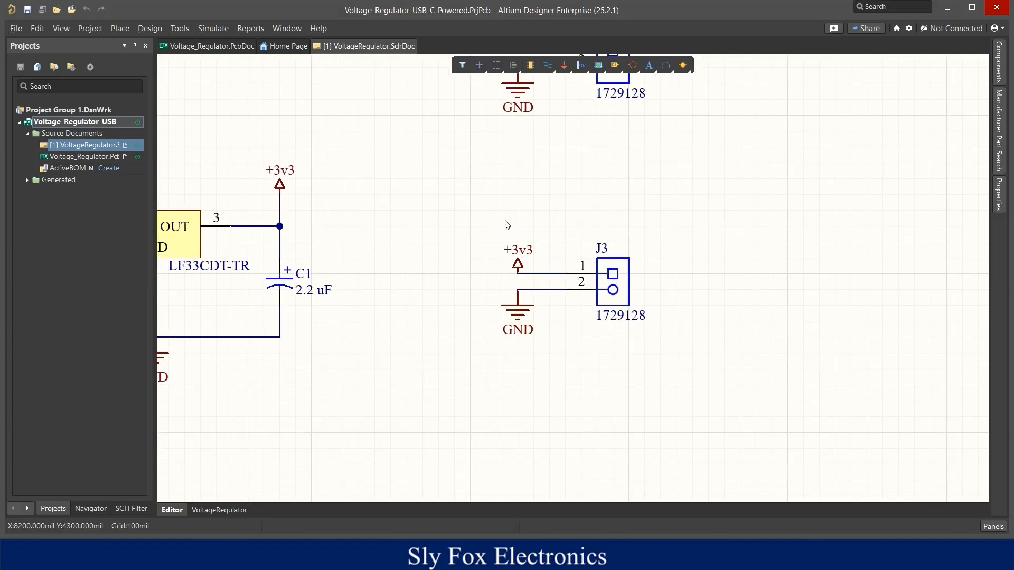
- Review the whole schematic sheet, from USB connector J2 through regulator U1 to output connectors J1 and J3
ctrl+scroll(496, 175, down, 1)
ctrl+scroll(482, 170, down, 1)
right_drag(459, 168, 526, 197)
ctrl+scroll(447, 163, down, 1)
right_drag(412, 159, 546, 181)
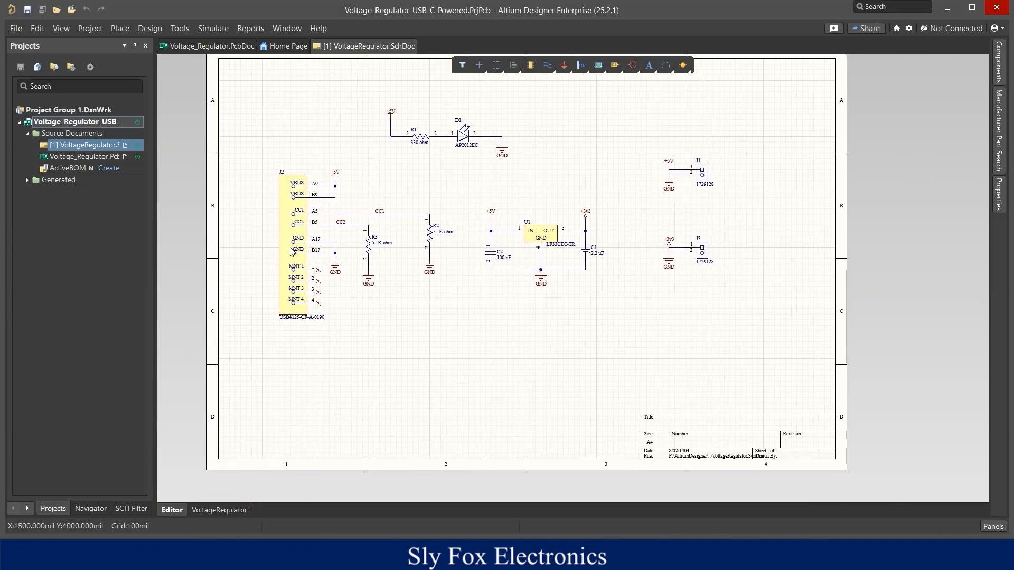
ctrl+scroll(658, 185, up, 1)
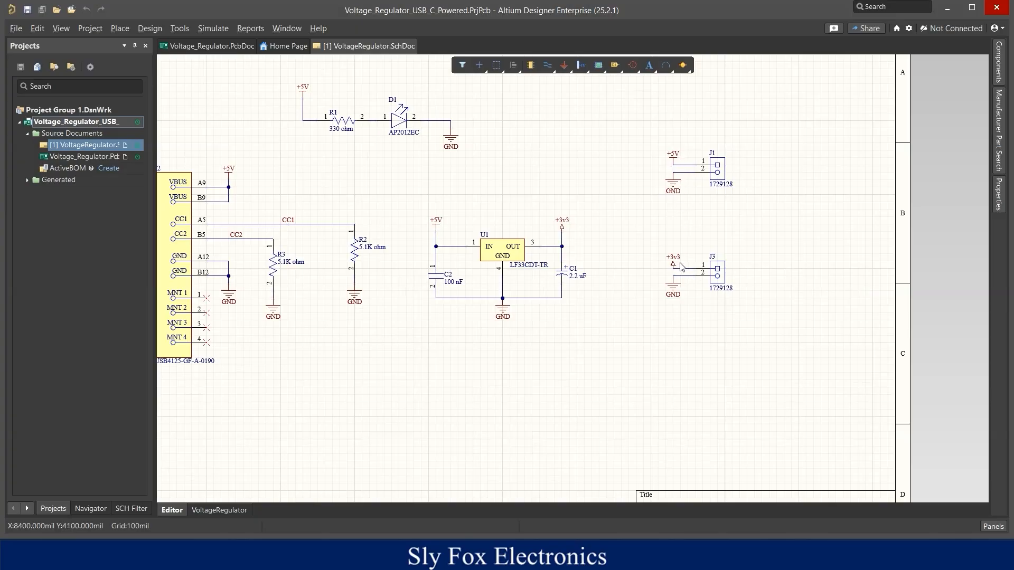
ctrl+scroll(692, 265, down, 1)
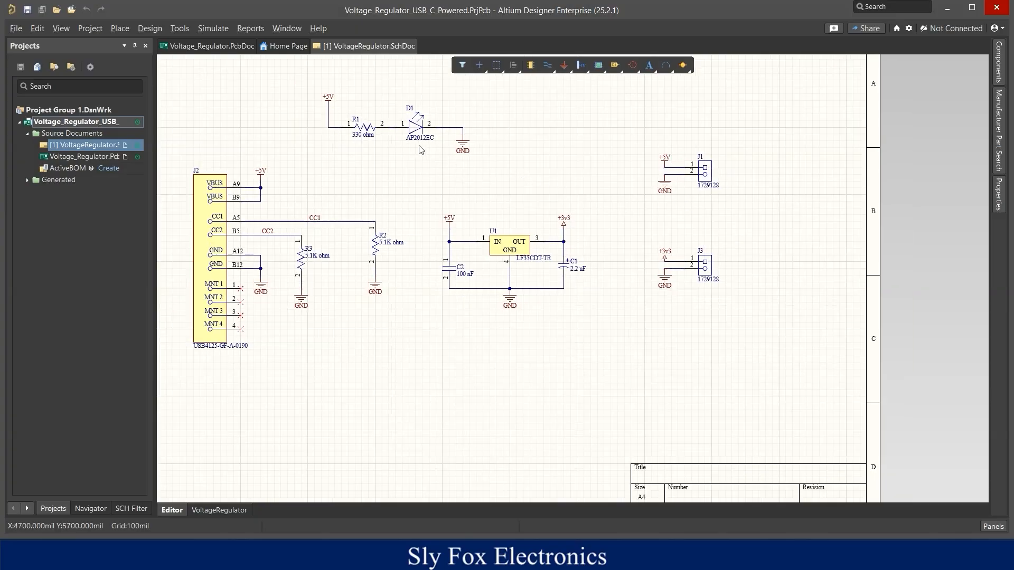
right_drag(299, 191, 349, 188)
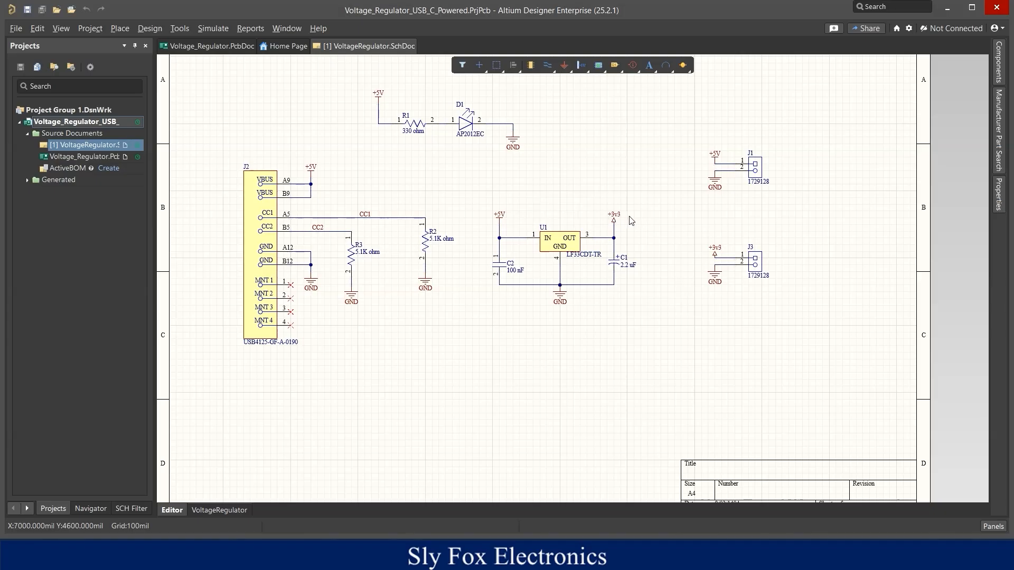
ctrl+scroll(631, 221, down, 1)
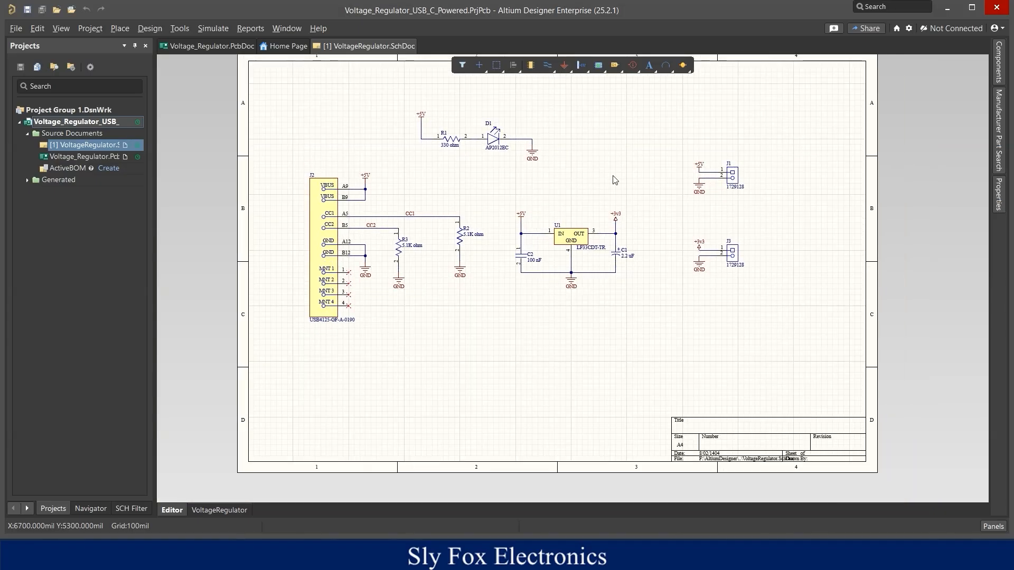
ctrl+scroll(611, 181, down, 1)
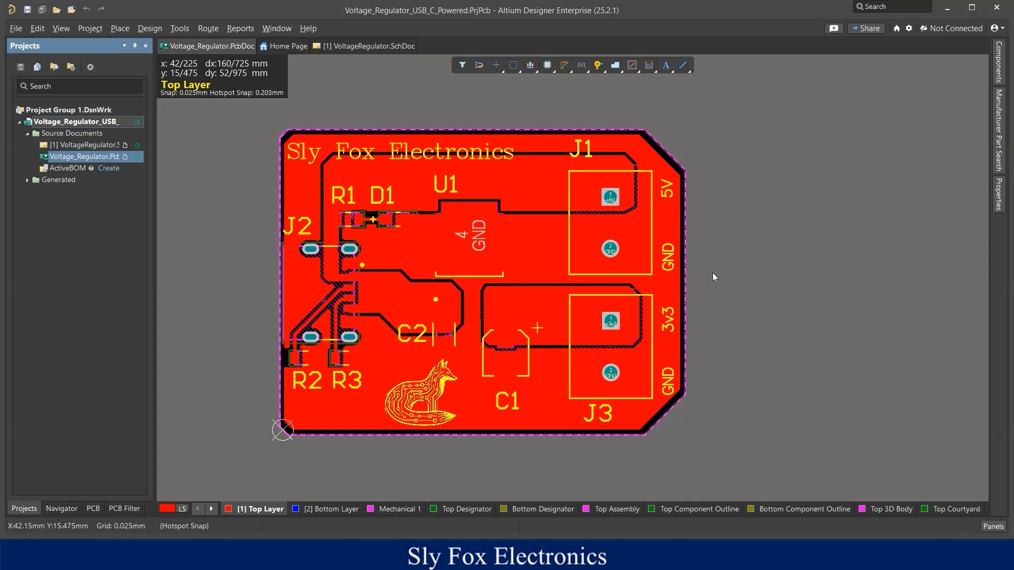
- Display the Voltage_Regulator board in 3D and split the workspace vertically to show the VoltageRegulator schematic beside it
key(3)
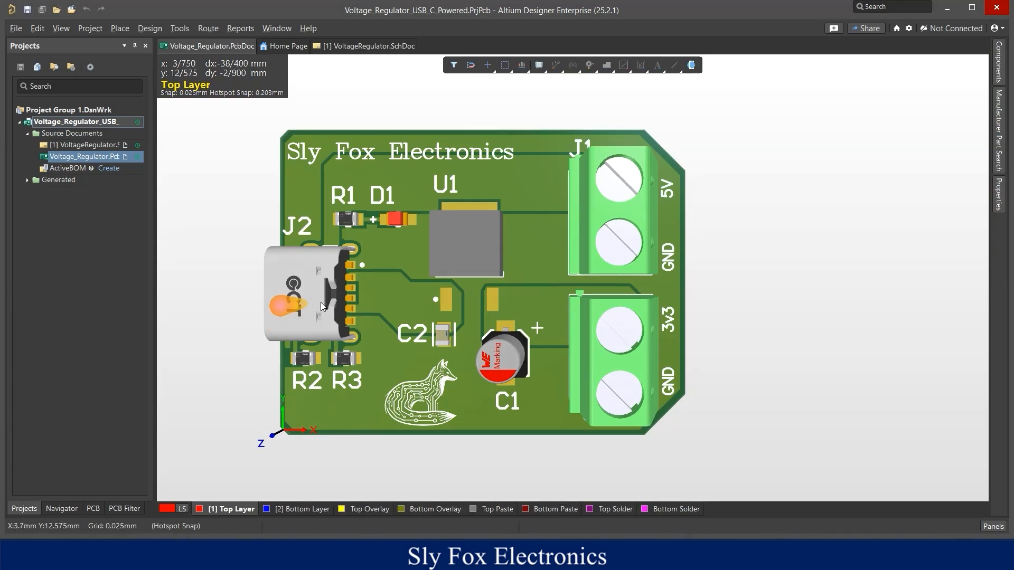
mouse_move(320, 306)
shift+right_down()
mouse_move(562, 227)
mouse_move(641, 278)
mouse_move(565, 306)
mouse_move(475, 312)
mouse_move(367, 317)
mouse_move(329, 298)
shift+right_up()
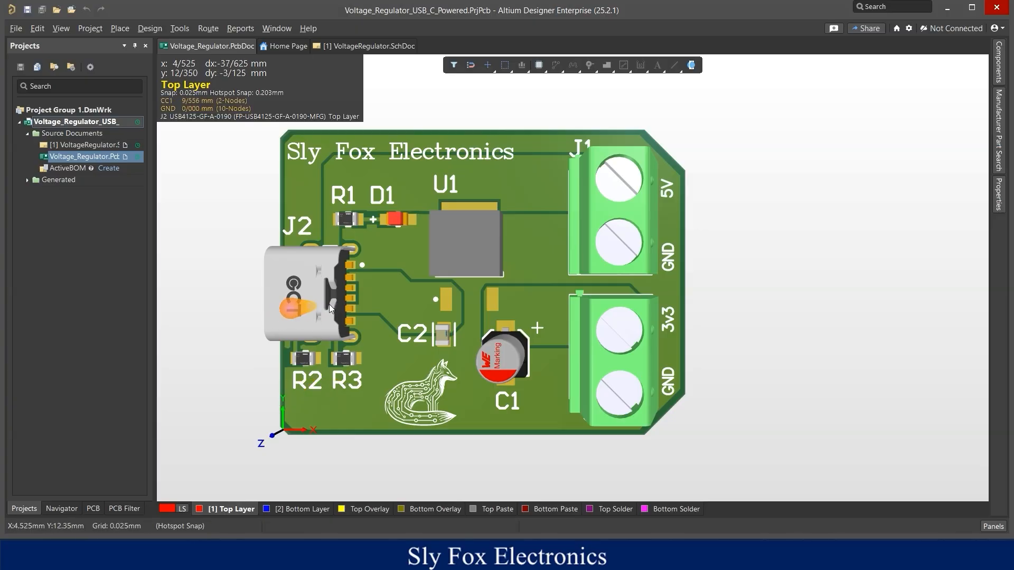
right_click(467, 46)
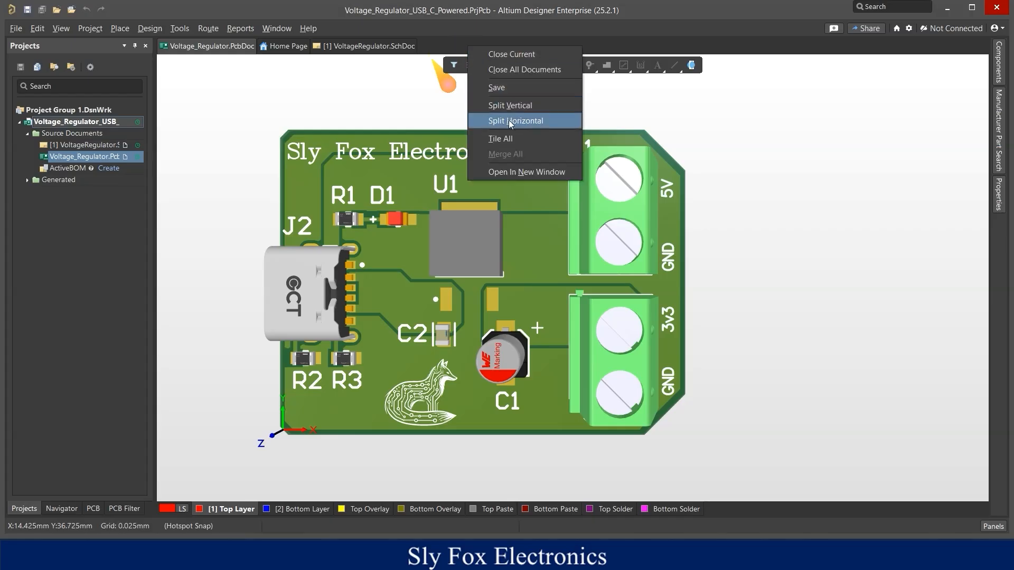
click(531, 107)
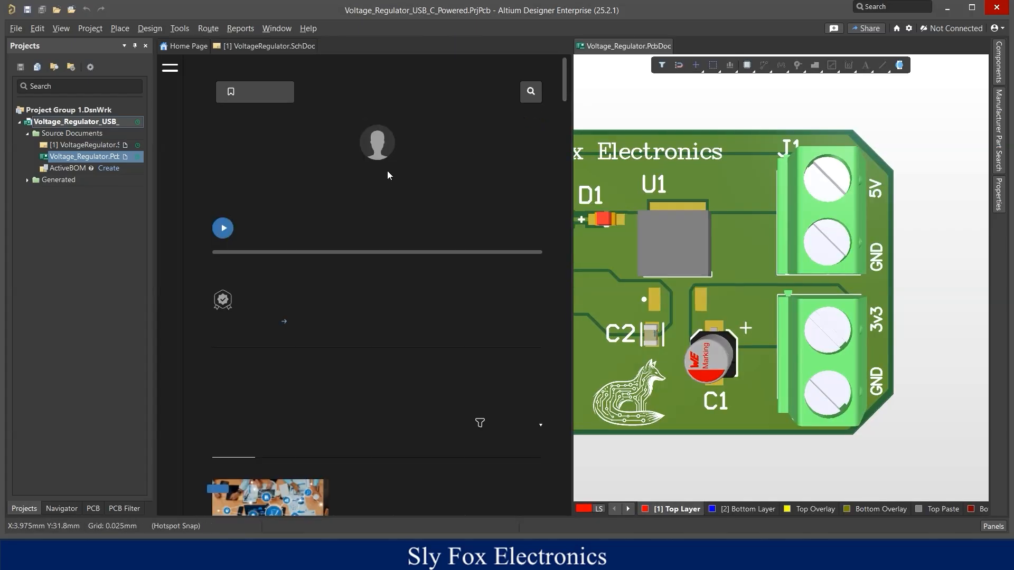
double_click(85, 145)
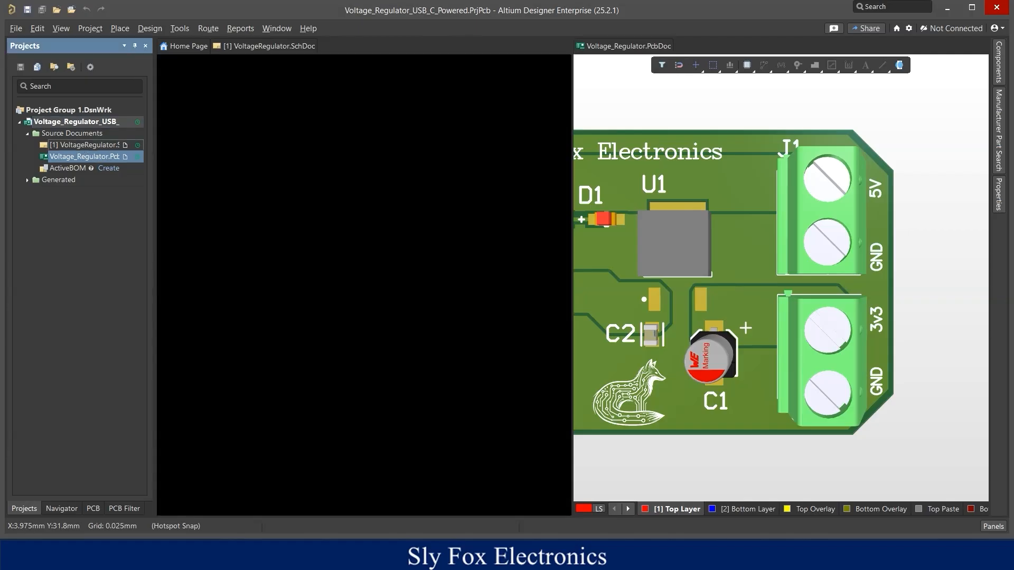
- Compare the schematic components with their 3D board placement, from connector J2 and LED D1 to terminals J1 and J3
ctrl+scroll(687, 245, down, 6)
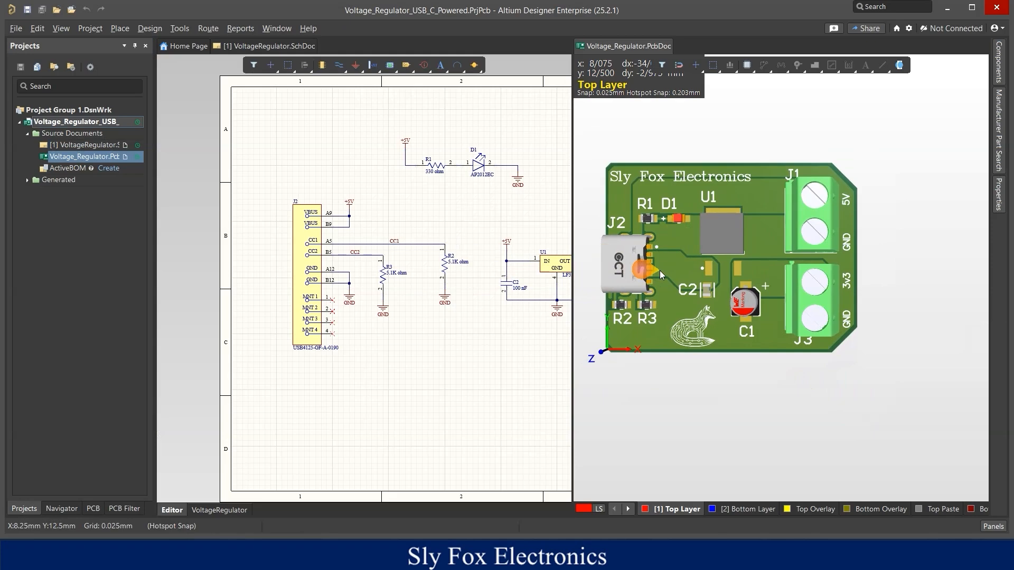
ctrl+scroll(660, 270, up, 3)
ctrl+scroll(658, 279, up, 2)
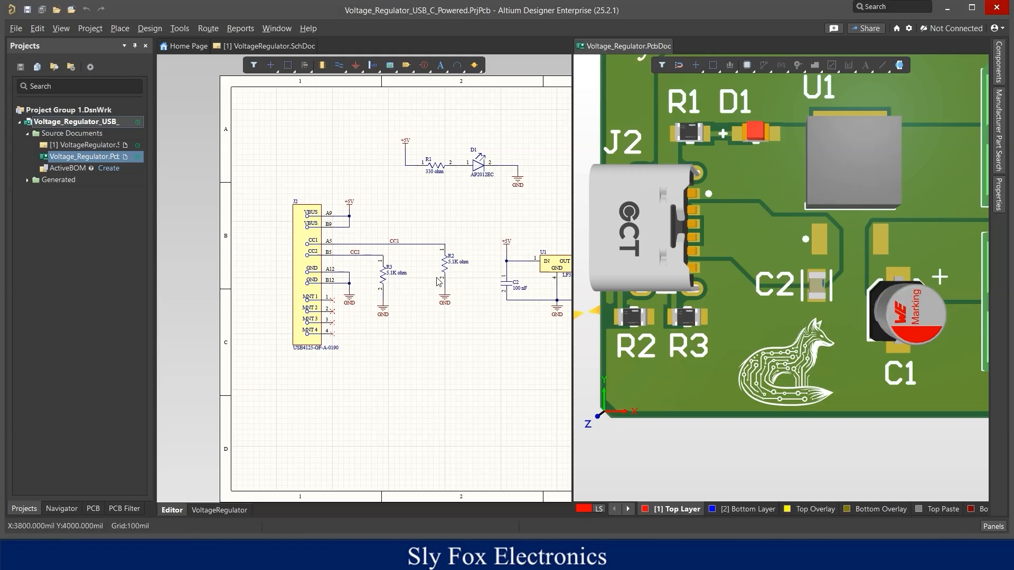
ctrl+scroll(433, 213, down, 2)
right_drag(433, 213, 447, 239)
ctrl+scroll(446, 239, up, 2)
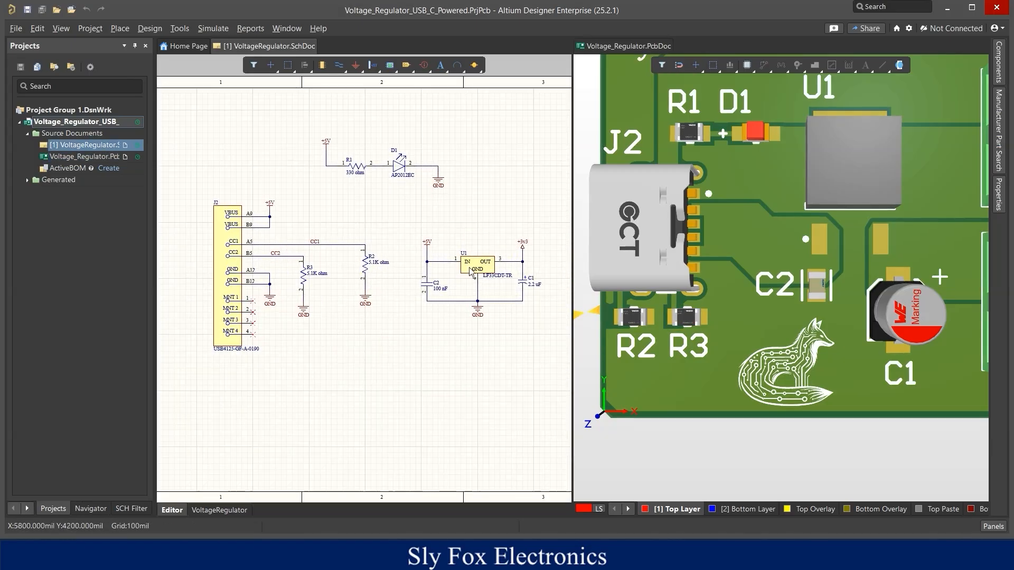
ctrl+scroll(788, 220, down, 1)
right_drag(689, 288, 650, 340)
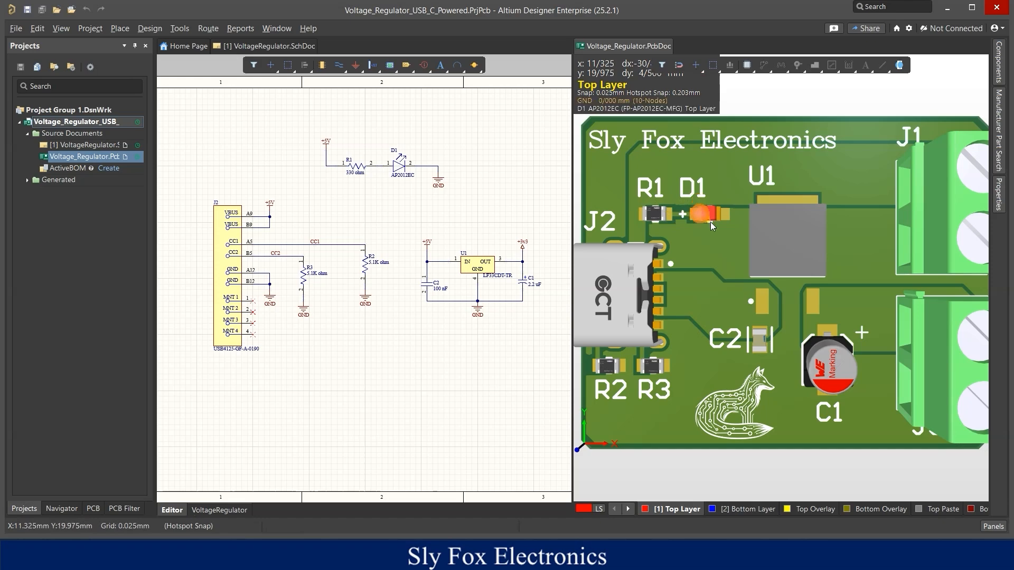
right_drag(711, 222, 668, 231)
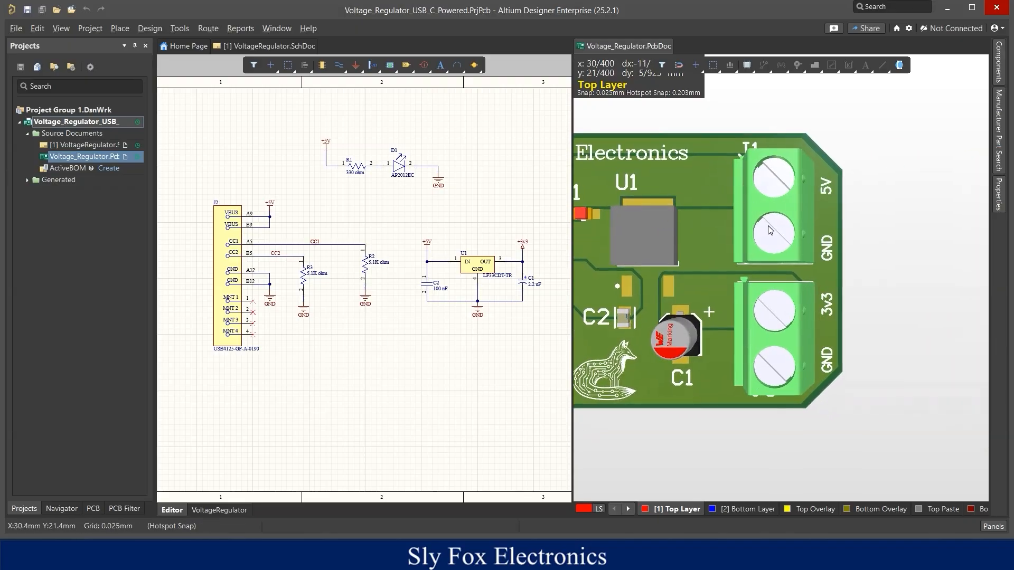
right_drag(464, 230, 311, 239)
click(310, 238)
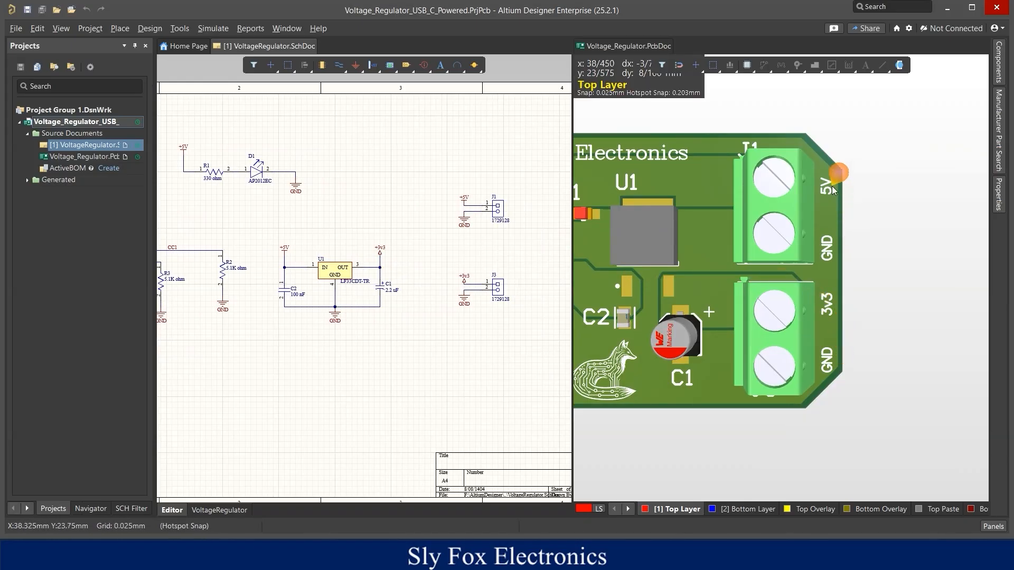
- Merge the split views back into a single workspace and display the Voltage_Regulator board in 2D
click(689, 42)
right_click(689, 42)
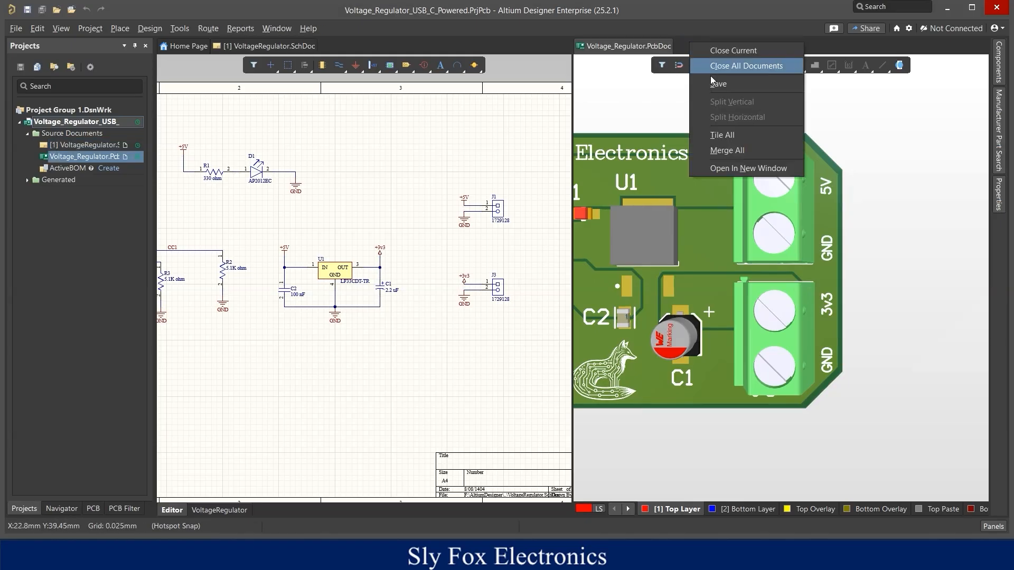
click(743, 150)
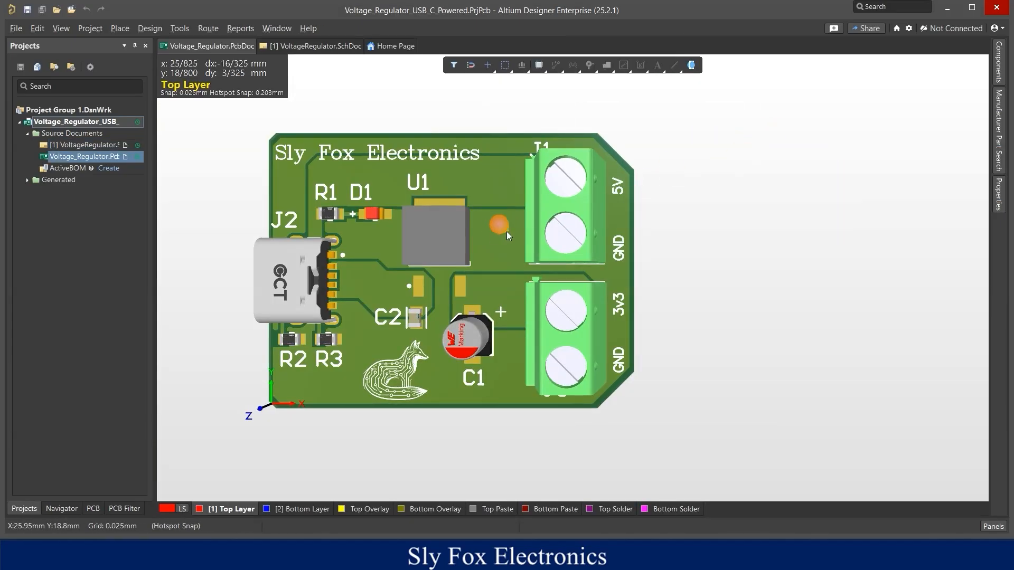
right_drag(464, 240, 501, 236)
key(2)
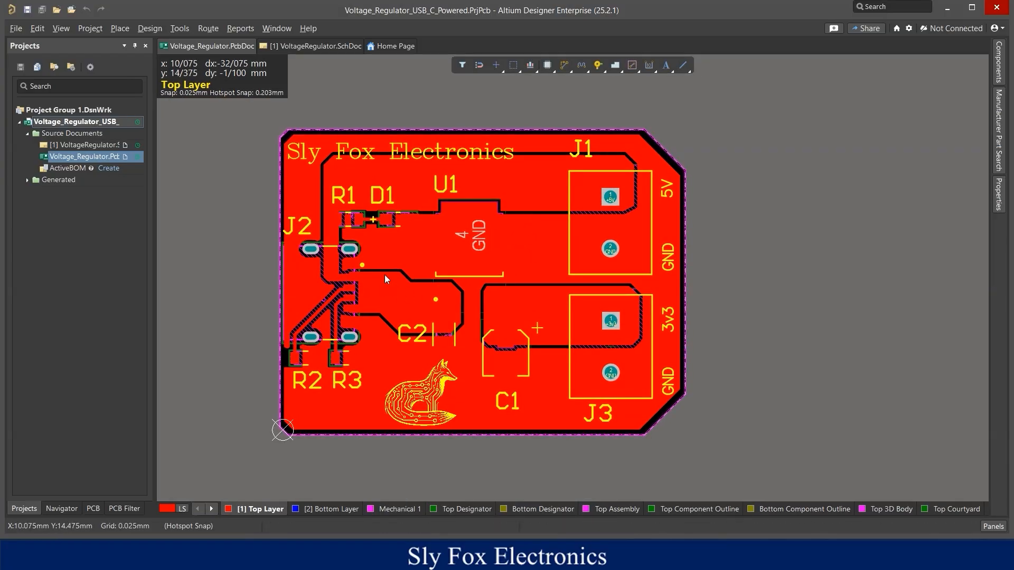
- Check the properties of the GND polygon pour on the Top Layer and delete that pour
click(462, 410)
click(462, 410)
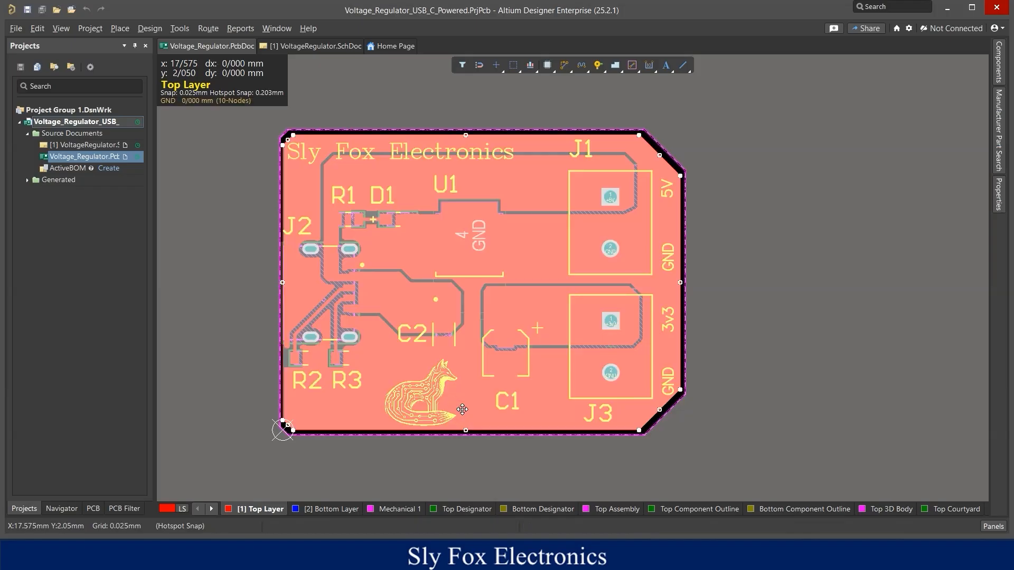
double_click(462, 410)
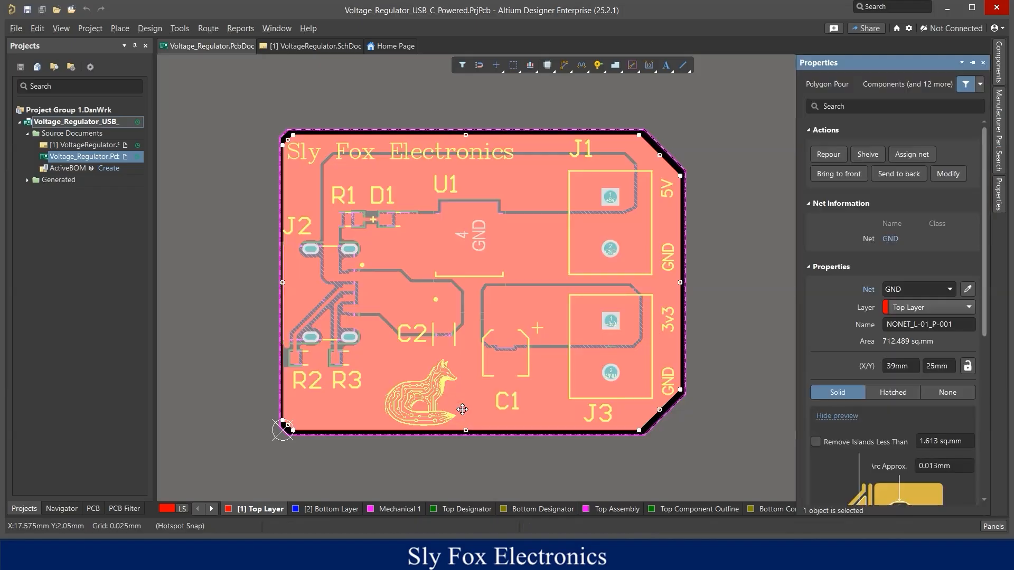
click(736, 326)
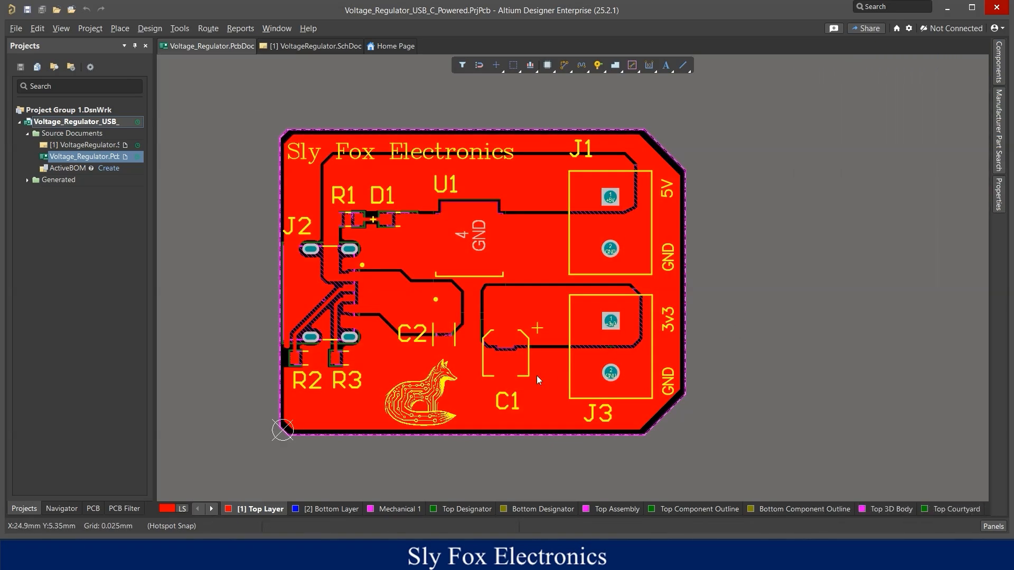
click(542, 388)
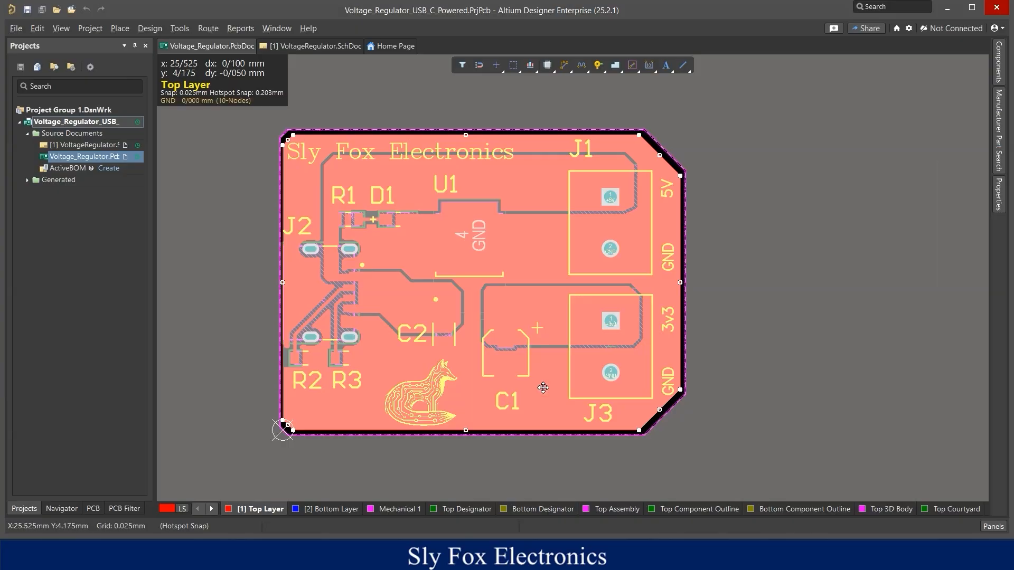
key(Delete)
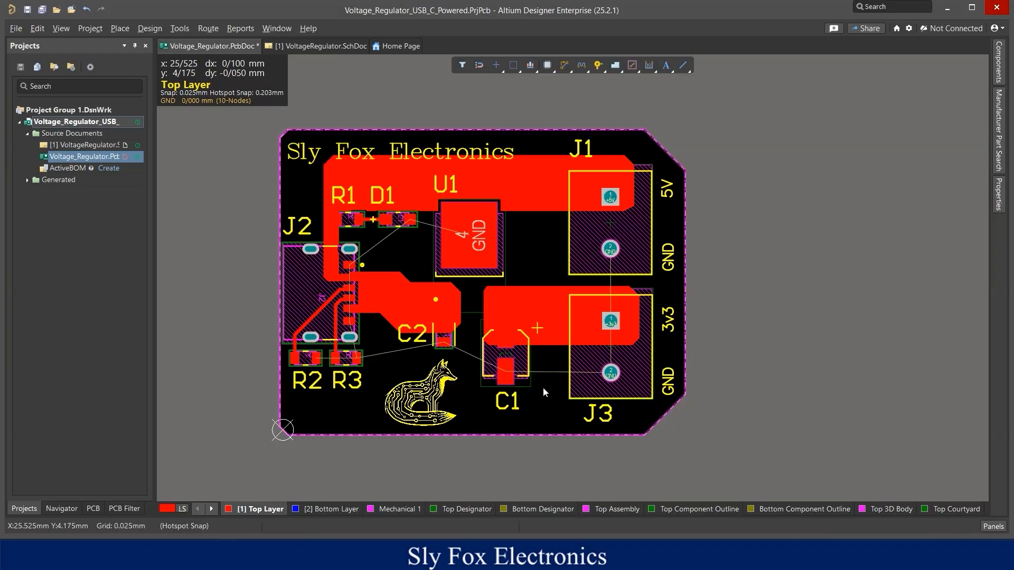
- Examine the CC1 and CC2 traces from connector J2 to resistors R2 and R3, and the resistors' GND connections
ctrl+scroll(343, 299, up, 5)
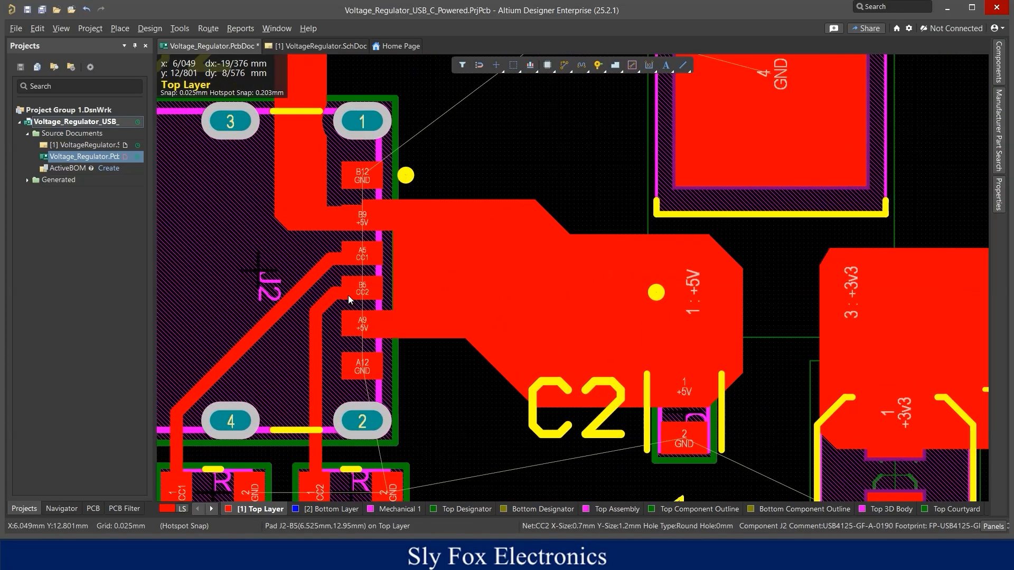
right_drag(354, 293, 414, 219)
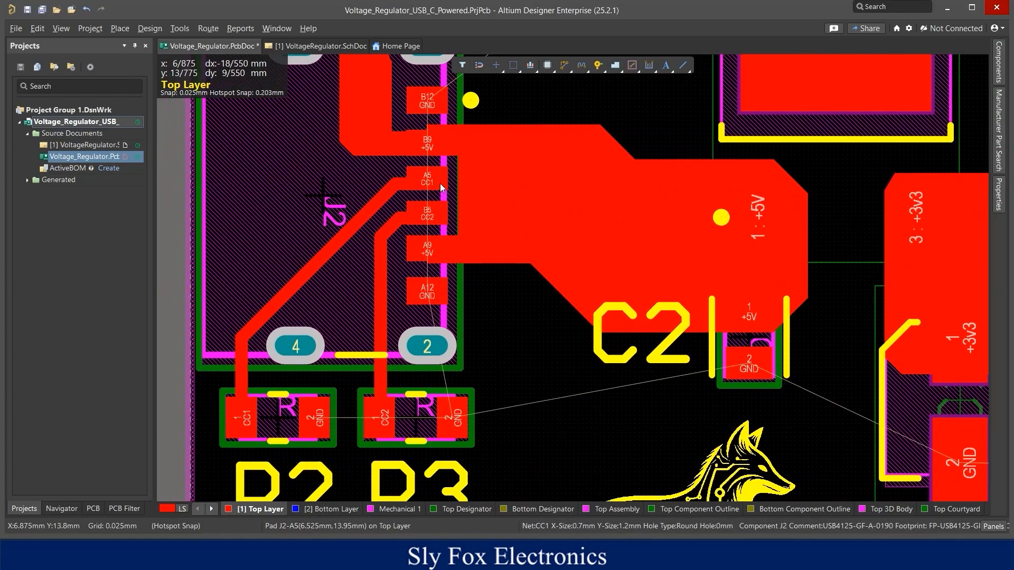
ctrl+scroll(441, 188, down, 2)
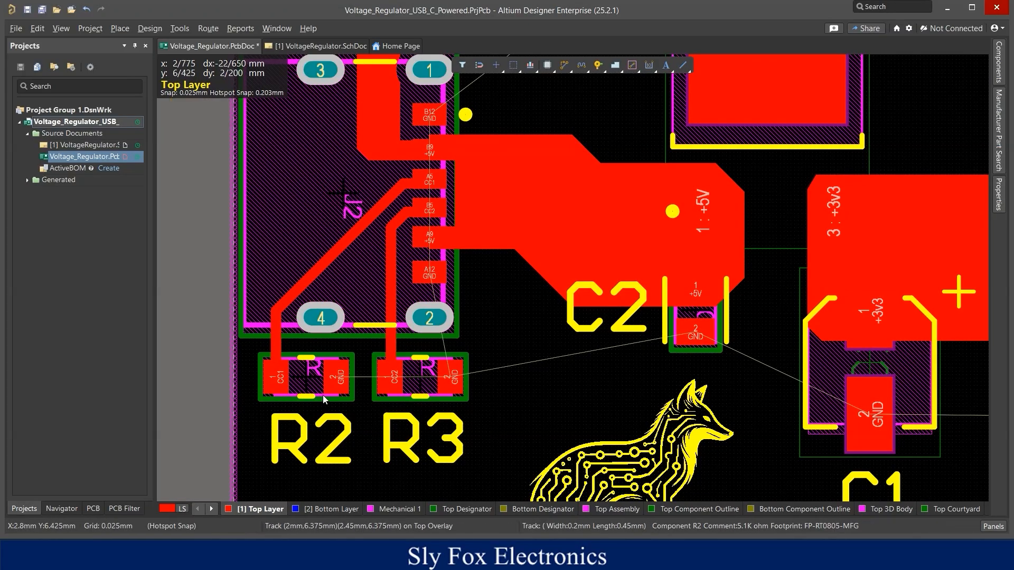
ctrl+scroll(348, 398, up, 2)
right_drag(338, 378, 333, 344)
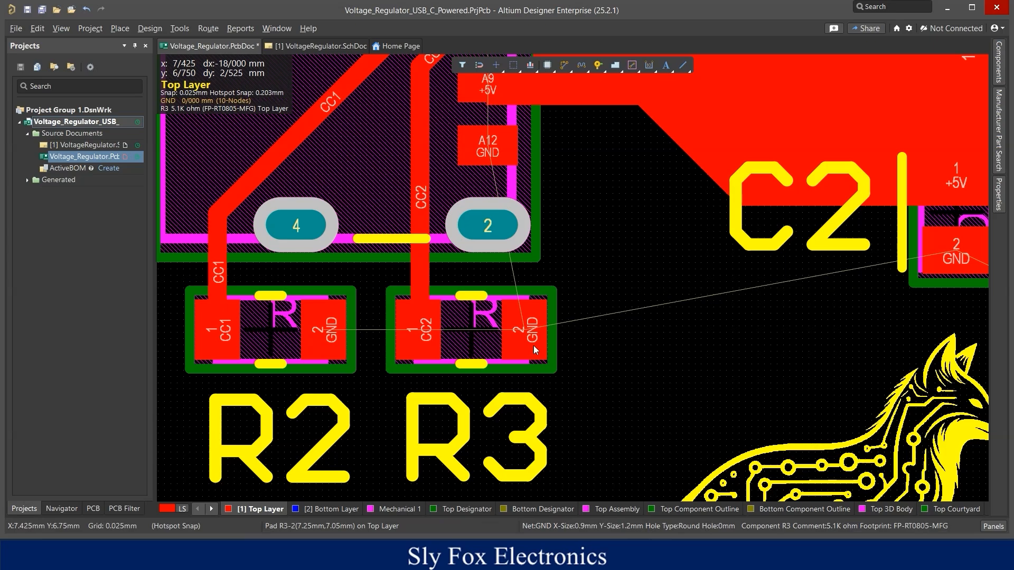
ctrl+scroll(533, 346, down, 3)
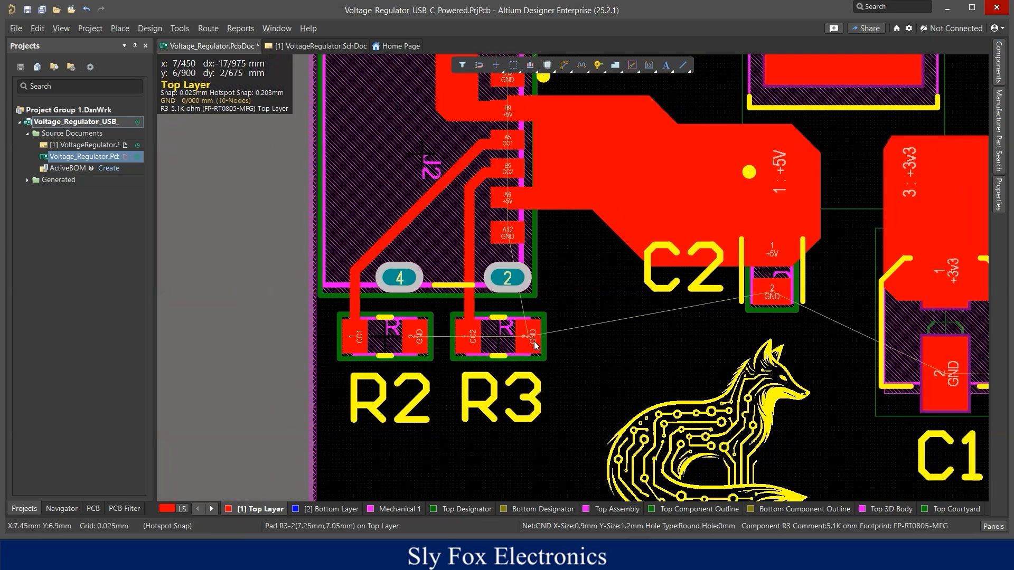
ctrl+scroll(534, 341, down, 2)
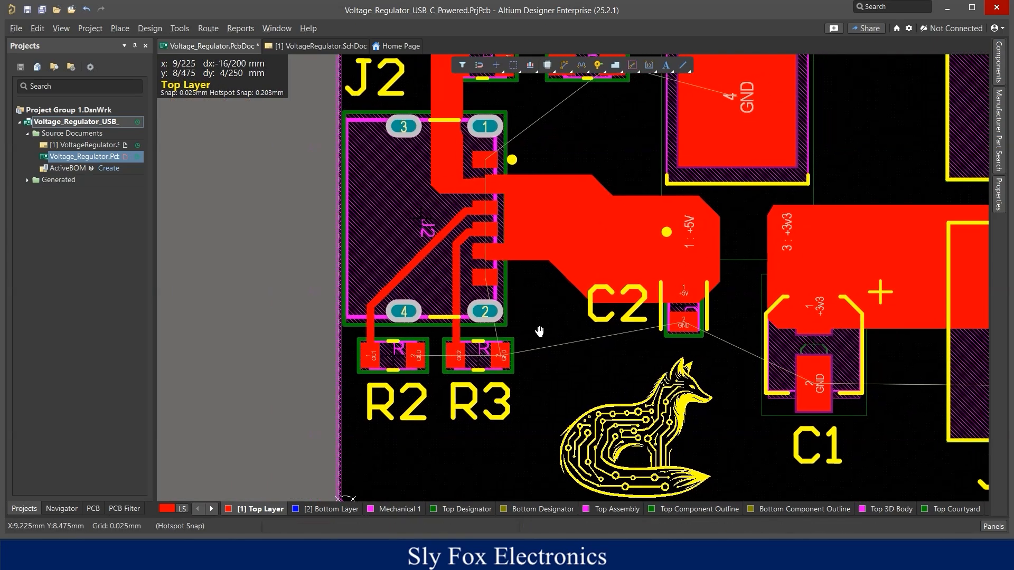
ctrl+scroll(533, 246, down, 3)
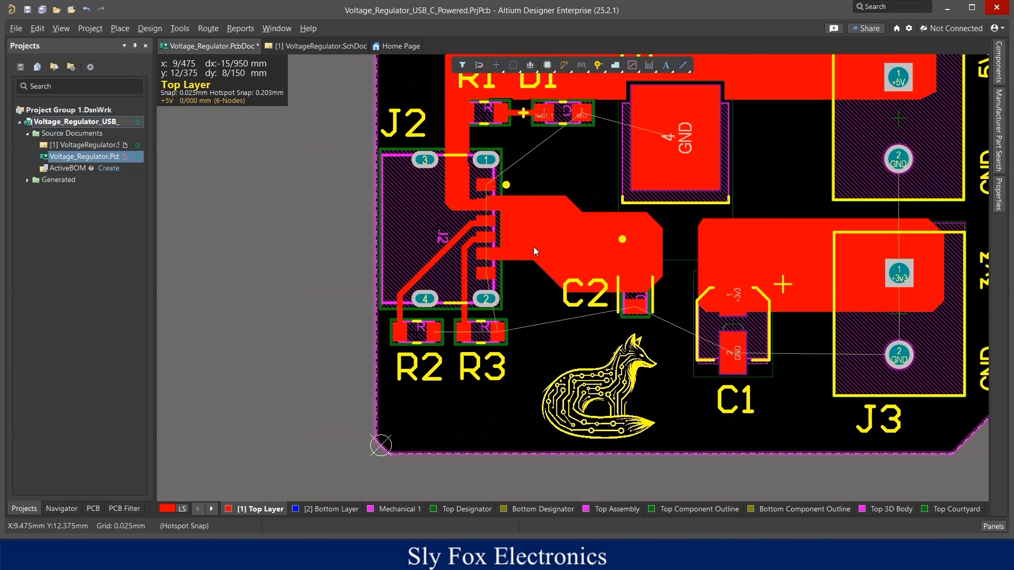
ctrl+scroll(499, 336, up, 3)
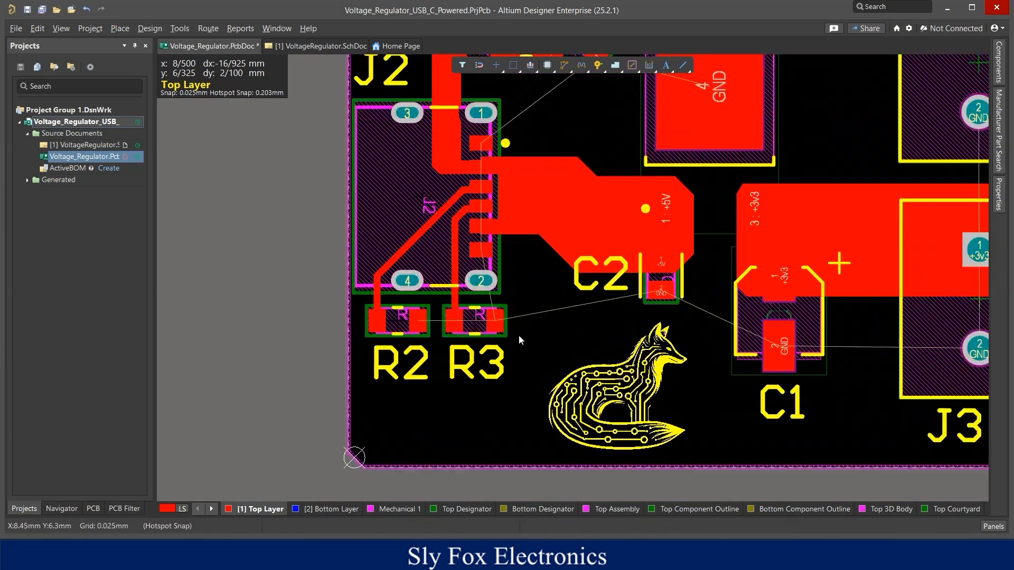
ctrl+scroll(498, 336, up, 1)
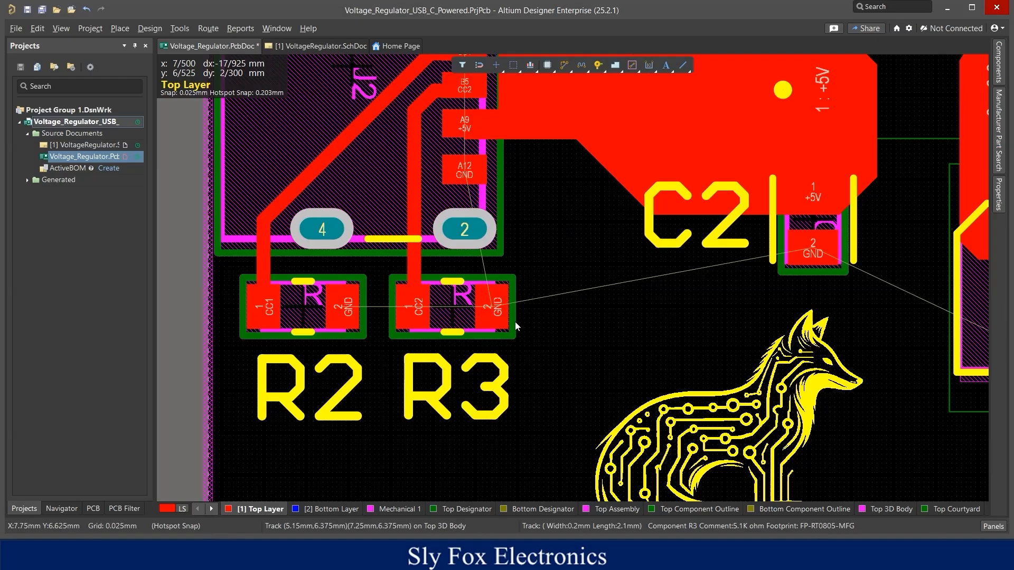
right_drag(617, 298, 580, 302)
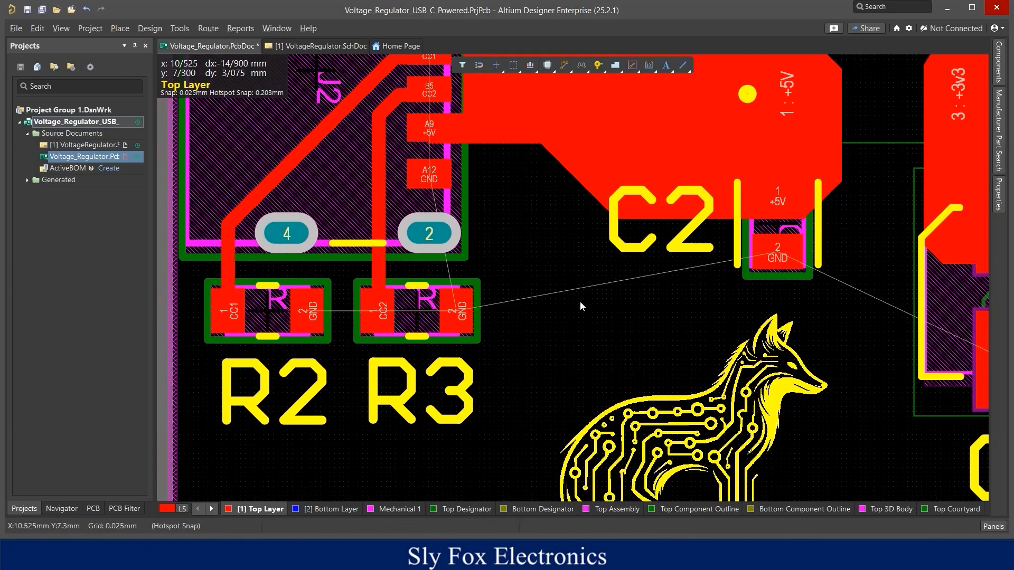
- Examine the +5V copper from J2 pads B9 and A9 up to terminal J1, and the connection between R1 and D1
right_drag(507, 206, 535, 360)
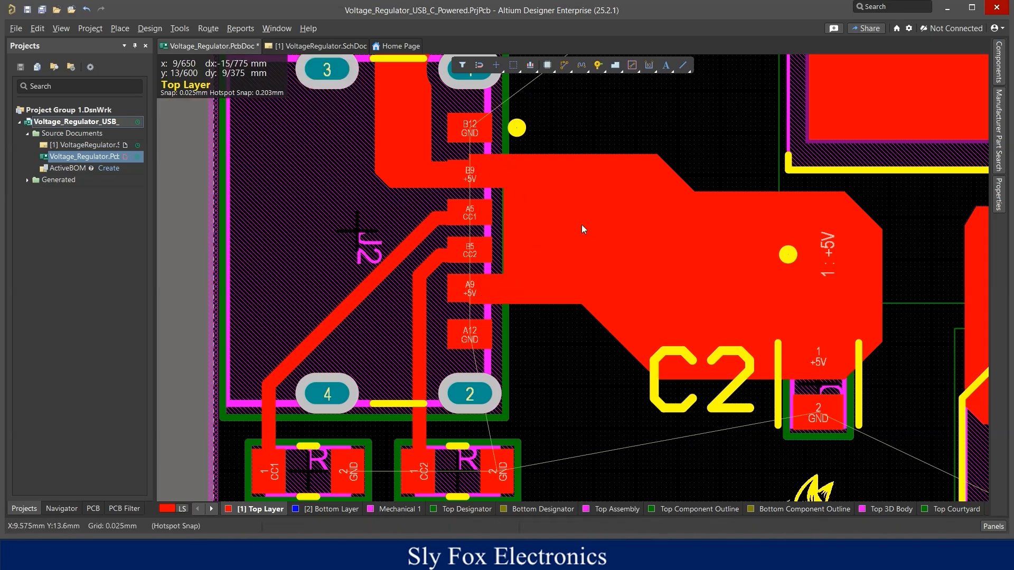
ctrl+scroll(553, 211, down, 3)
right_drag(574, 215, 519, 307)
ctrl+scroll(487, 257, up, 3)
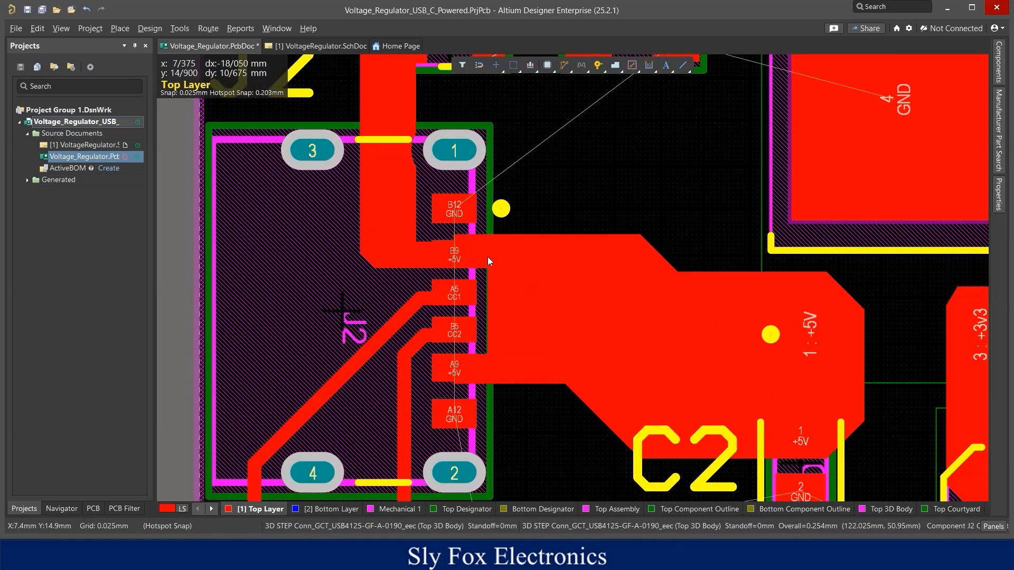
ctrl+scroll(468, 250, down, 3)
right_drag(543, 241, 321, 360)
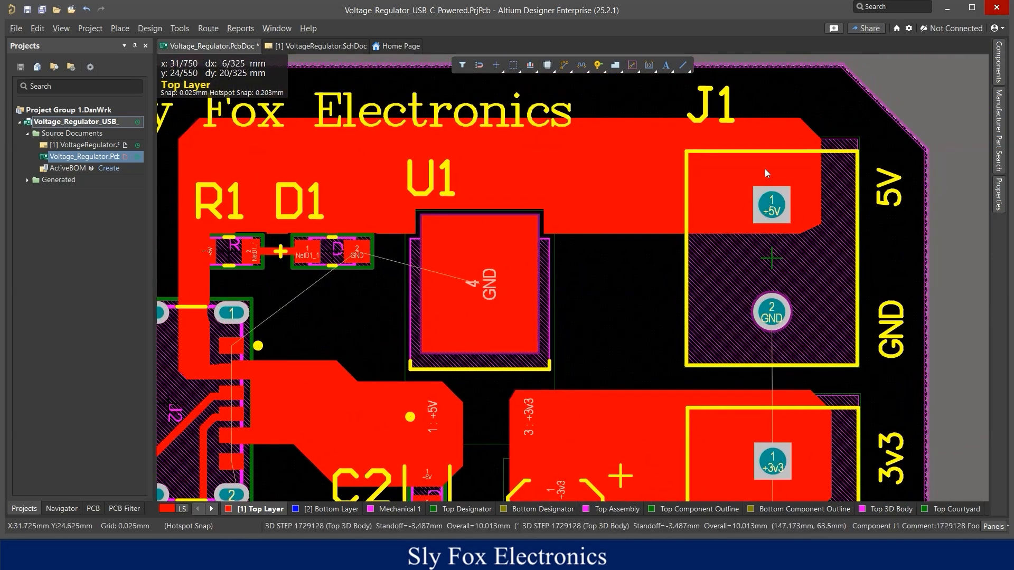
right_drag(785, 174, 750, 181)
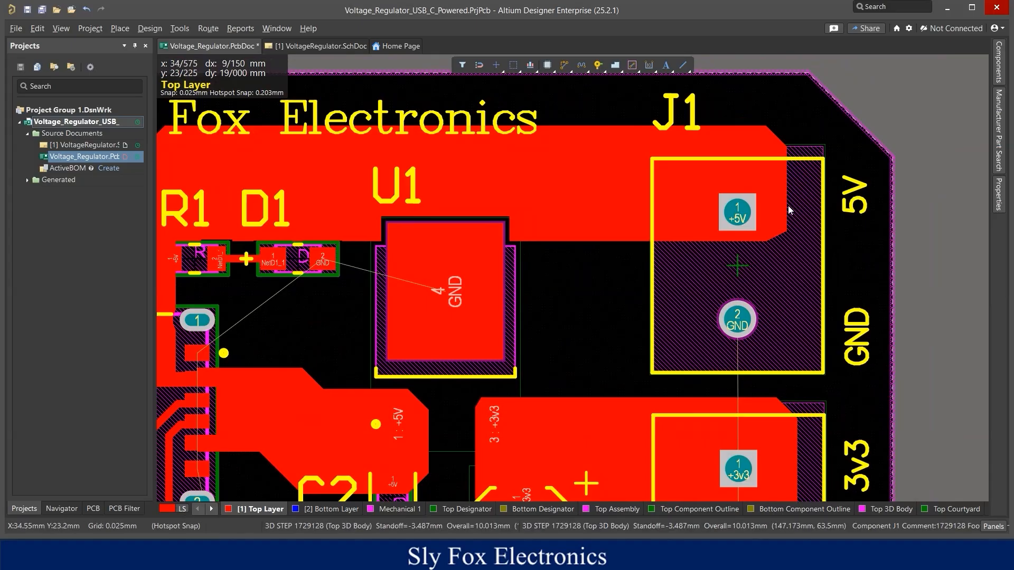
right_drag(168, 269, 302, 242)
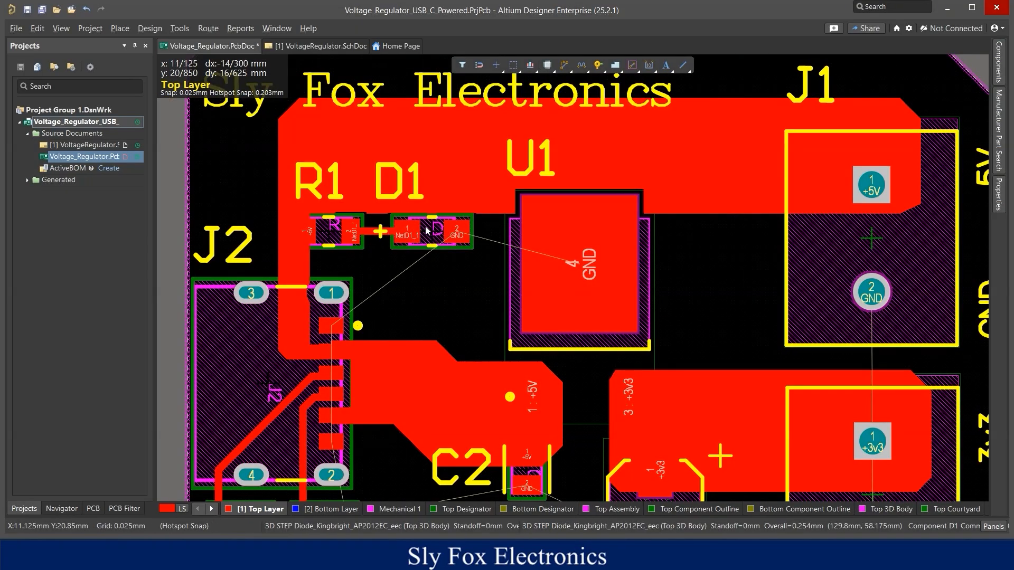
ctrl+scroll(370, 241, up, 3)
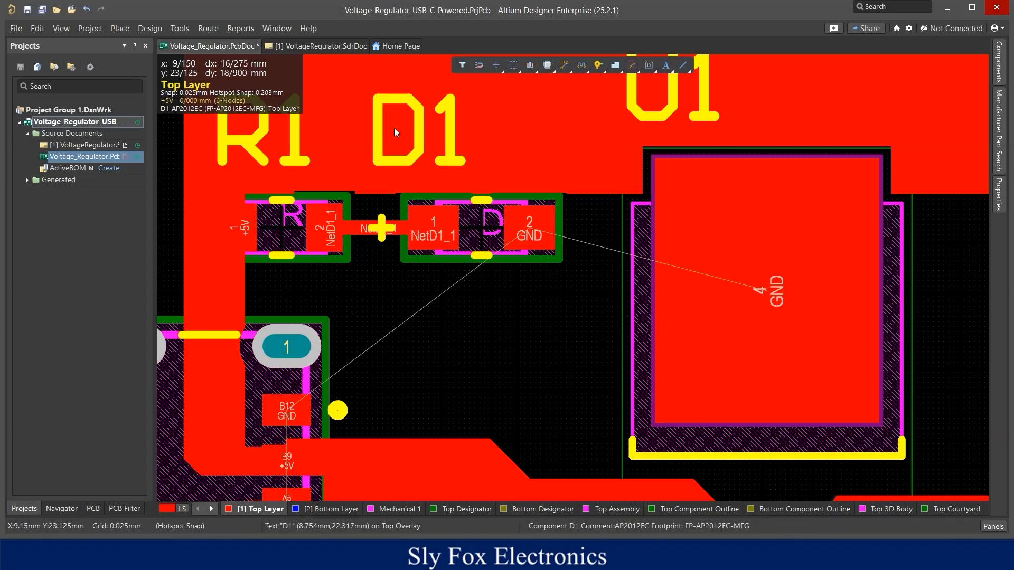
- Examine the +5V copper at U1's input pad and capacitor C2, comparing the area in 3D and 2D
ctrl+scroll(393, 128, down, 2)
ctrl+scroll(394, 128, down, 1)
right_drag(402, 305, 388, 225)
ctrl+scroll(416, 276, up, 1)
ctrl+scroll(422, 277, up, 1)
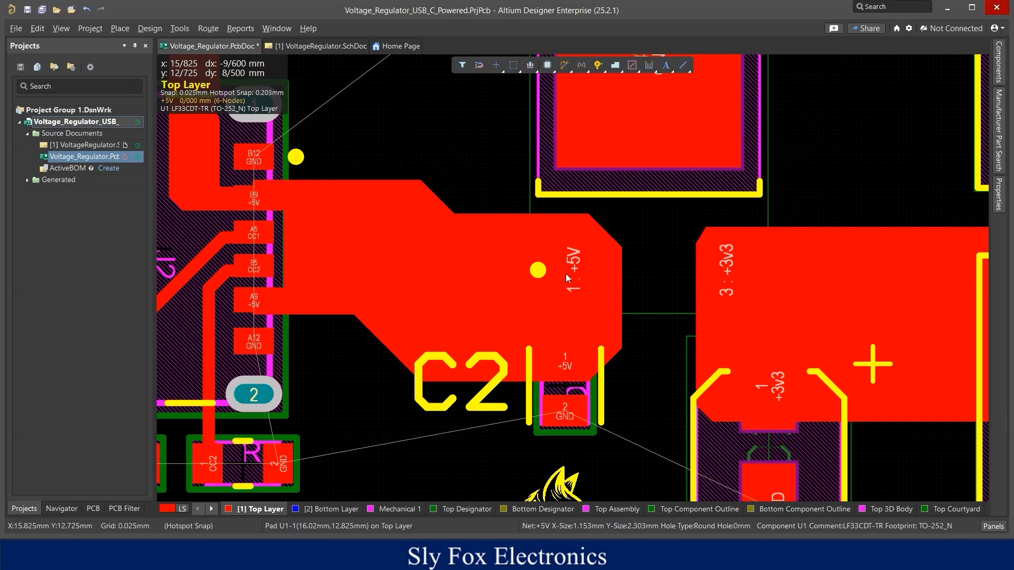
key(3)
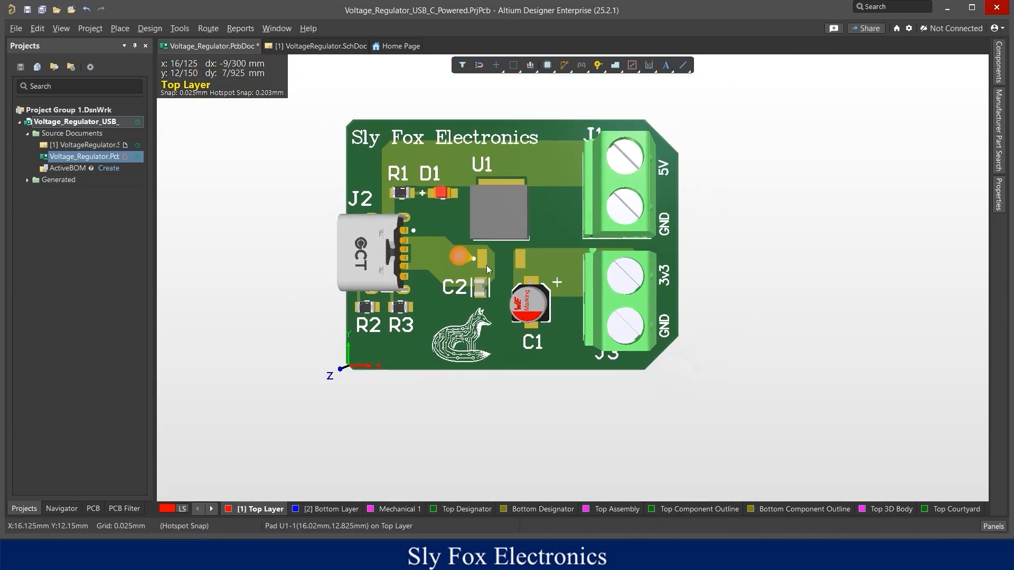
ctrl+scroll(469, 274, up, 5)
key(2)
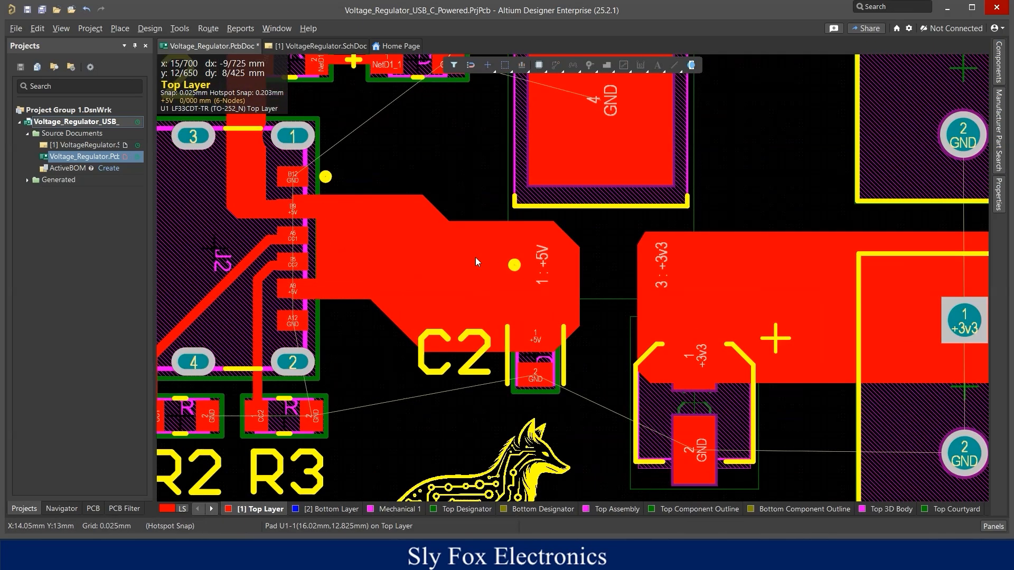
ctrl+scroll(479, 257, up, 2)
ctrl+scroll(480, 258, down, 1)
right_drag(527, 337, 499, 304)
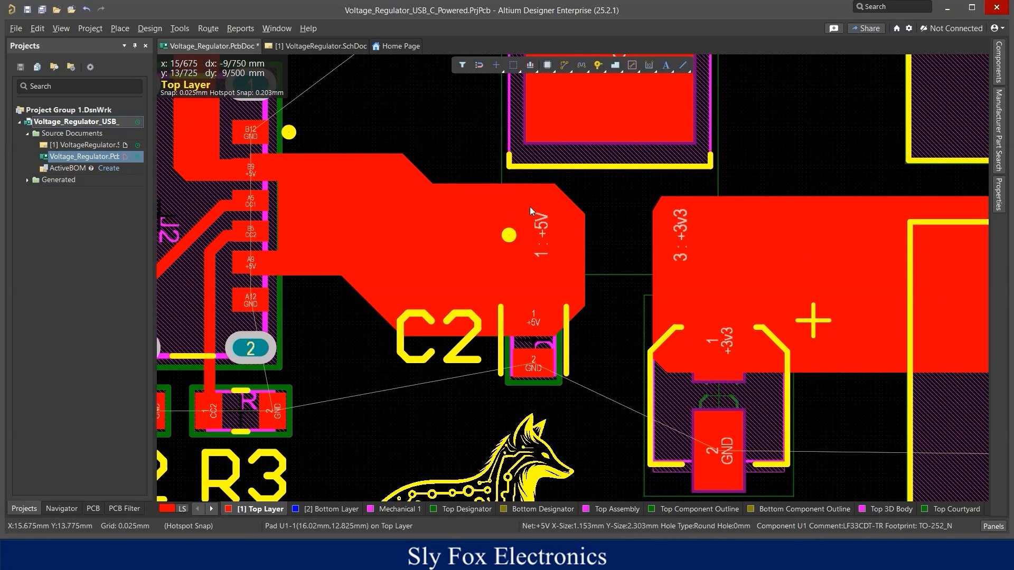
right_drag(549, 271, 529, 169)
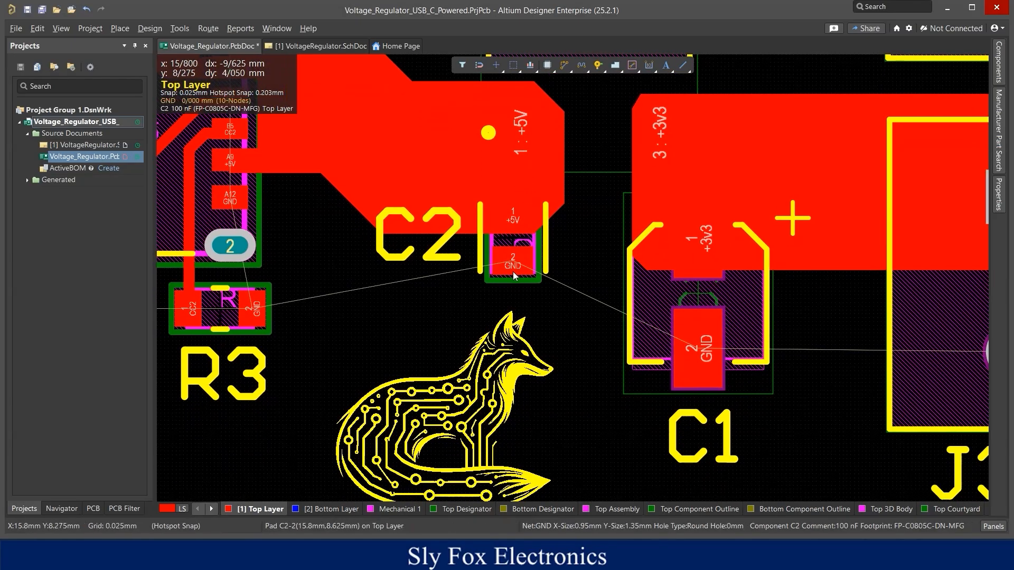
- Examine the GND pads of U1 and C1, and the +3v3 copper from U1's output through C1 to terminal J3
ctrl+scroll(512, 272, down, 6)
right_drag(517, 255, 488, 286)
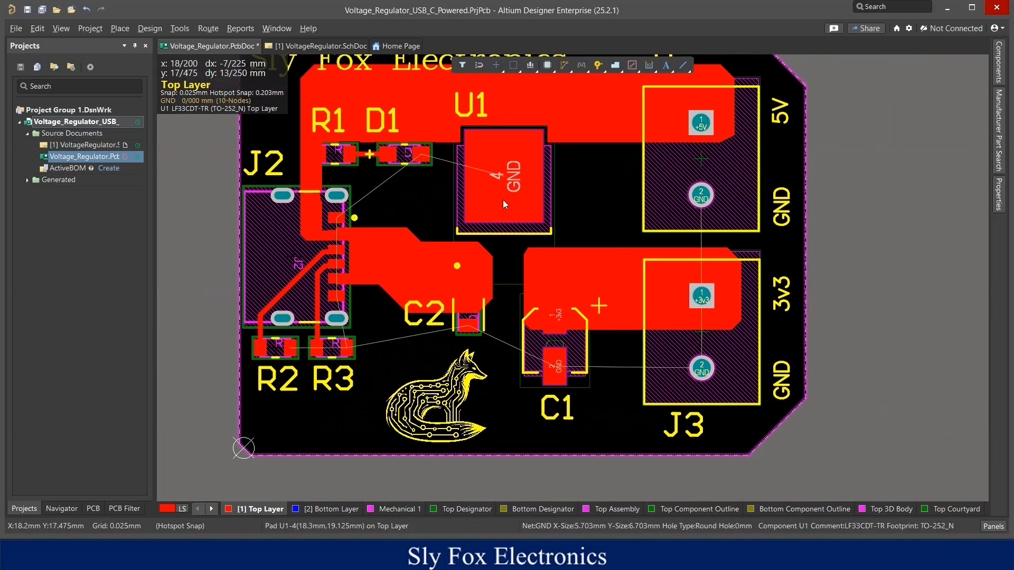
ctrl+scroll(476, 284, up, 1)
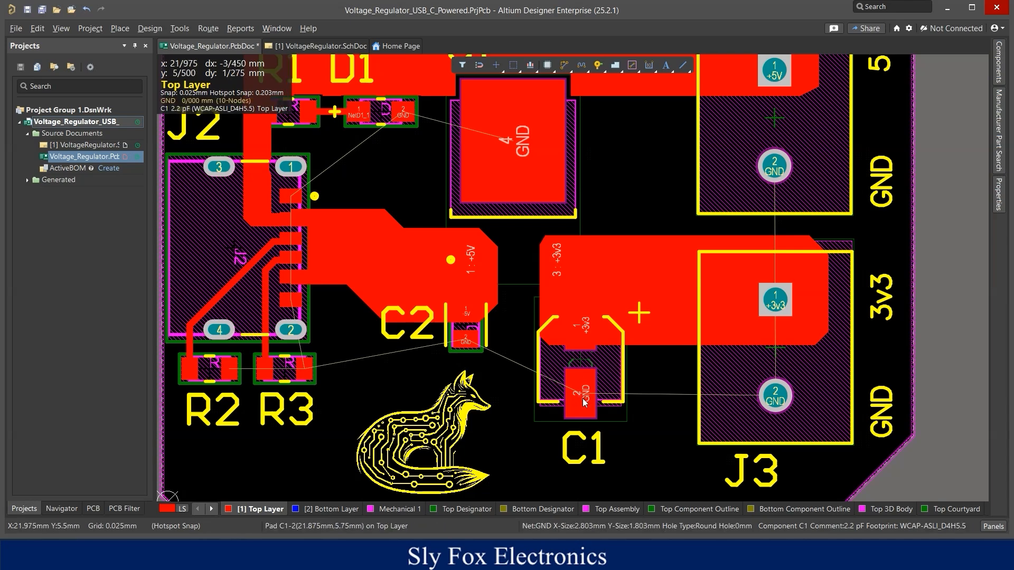
ctrl+scroll(566, 275, up, 6)
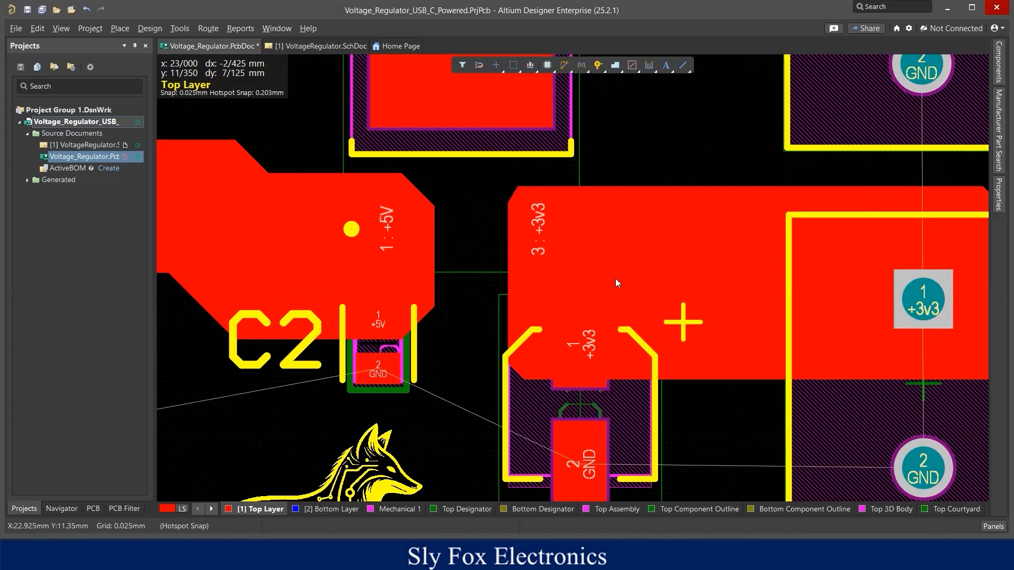
ctrl+scroll(648, 281, down, 2)
right_drag(667, 261, 445, 258)
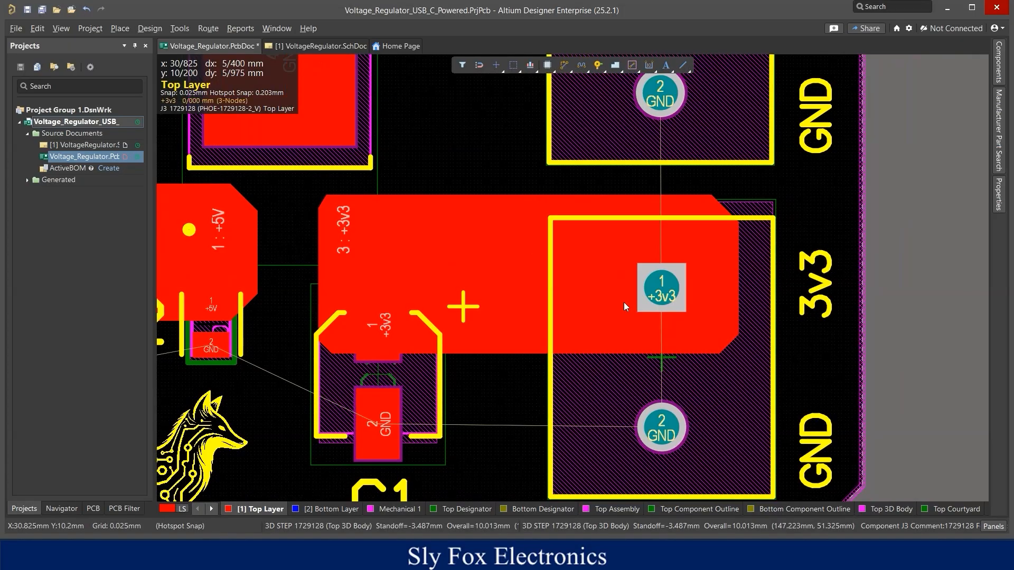
ctrl+scroll(623, 302, down, 5)
right_drag(410, 253, 452, 269)
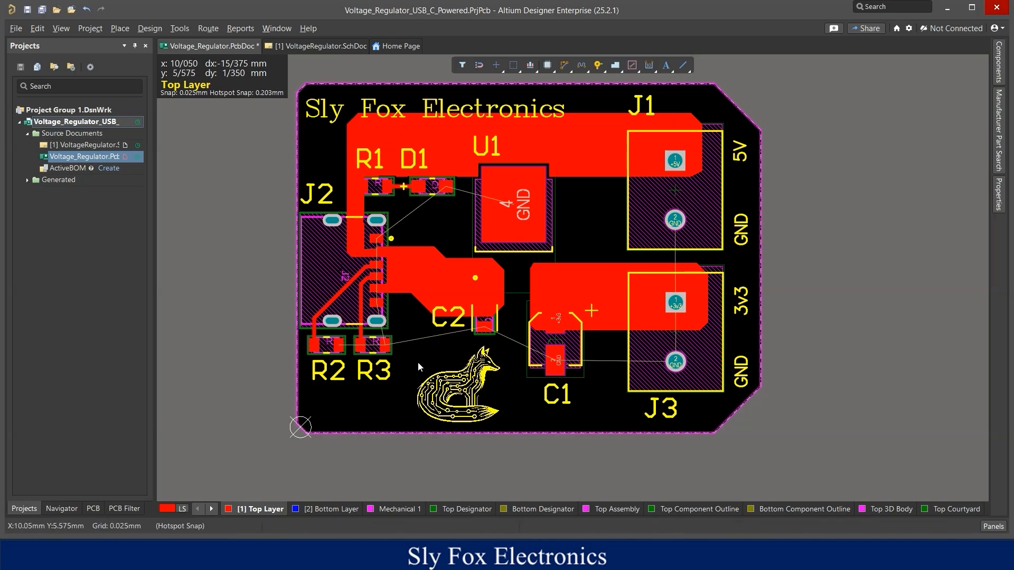
- Undo the deletion of the GND polygon pour and display the board in 3D
key(ctrl+z)
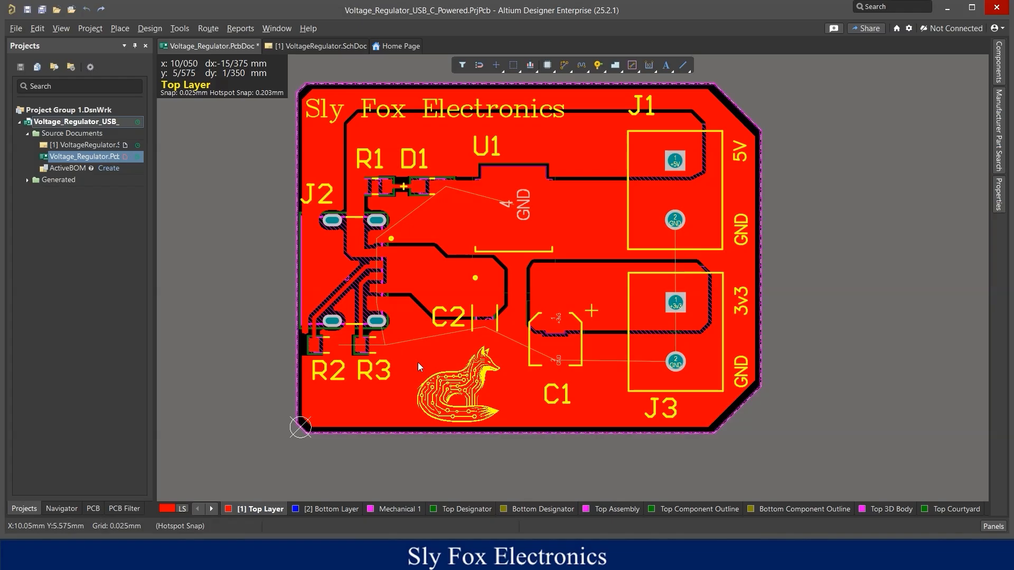
key(3)
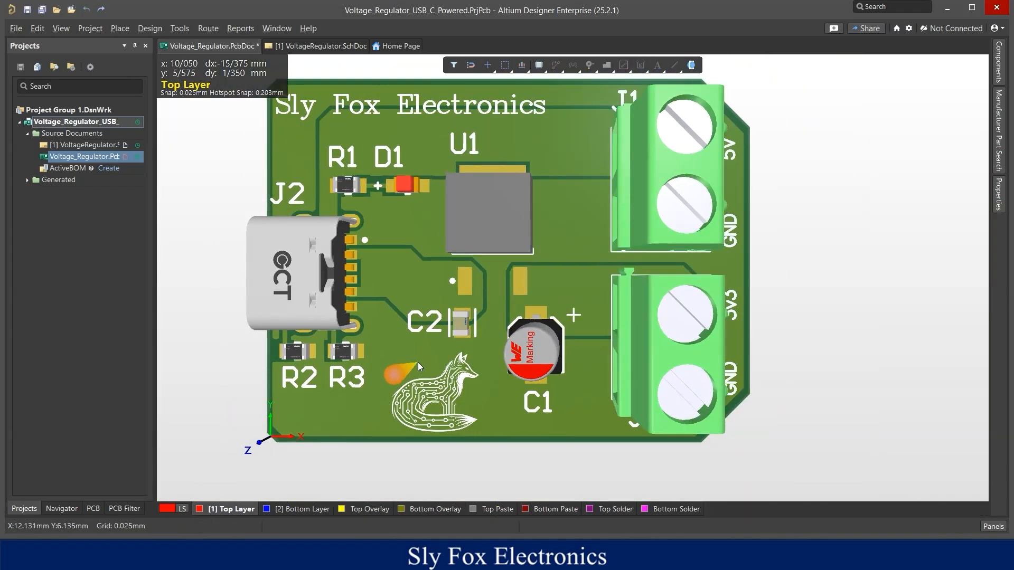
- Inspect the underside of the board in 3D, flip it back to the top side, and recheck the 2D layout against 3D
key(v)
key(b)
right_drag(398, 344, 463, 347)
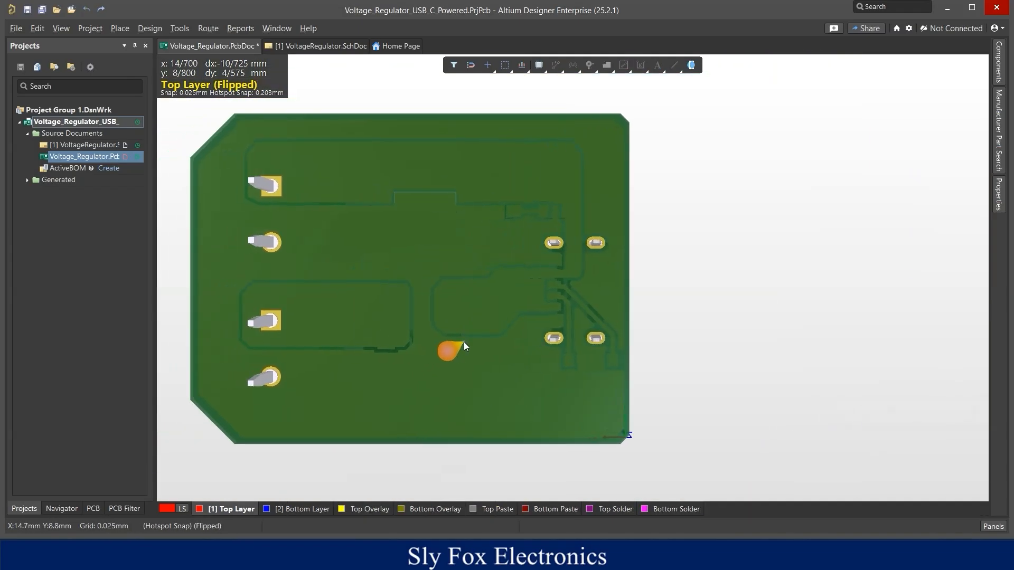
key(v)
key(b)
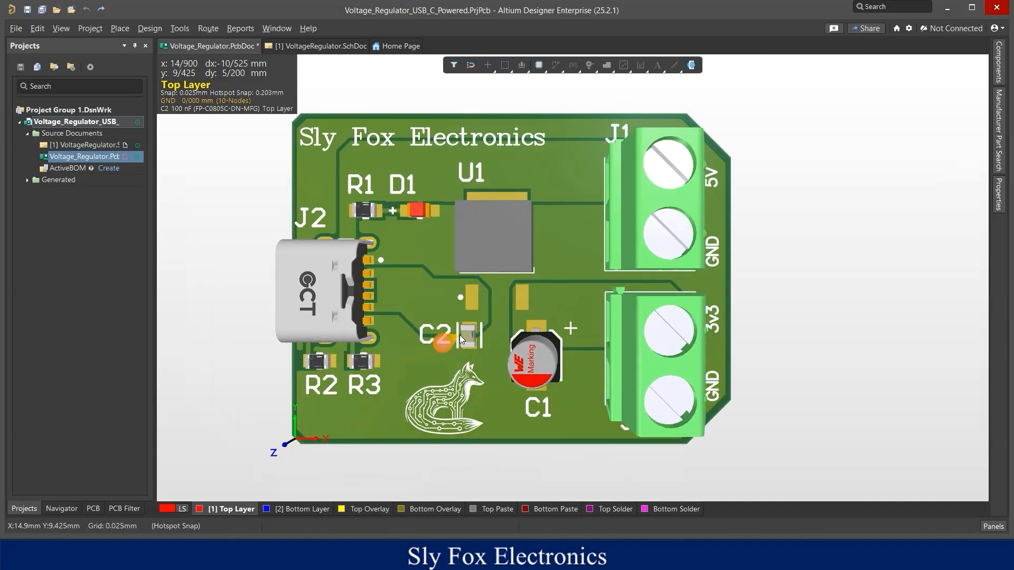
key(2)
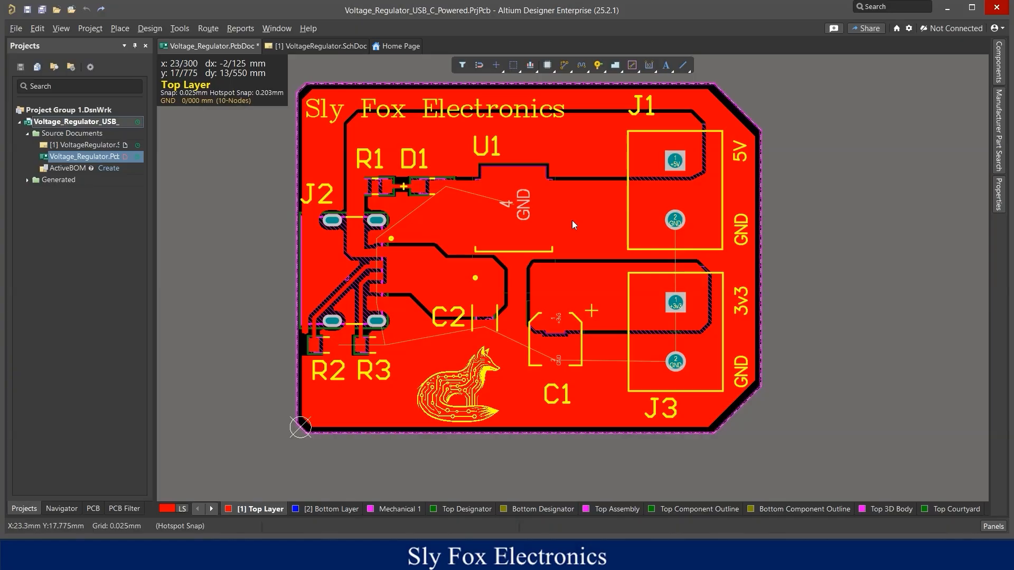
key(3)
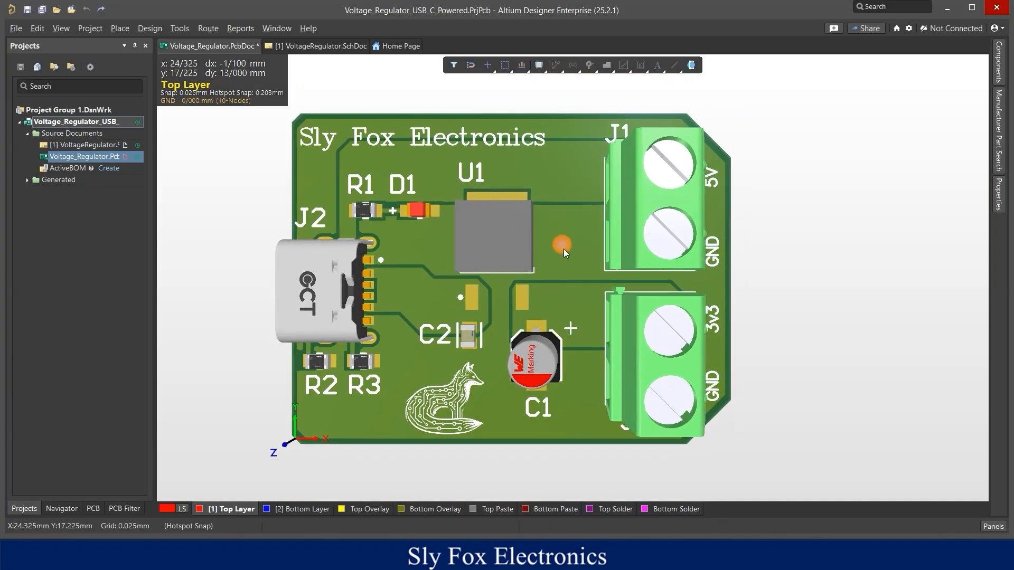